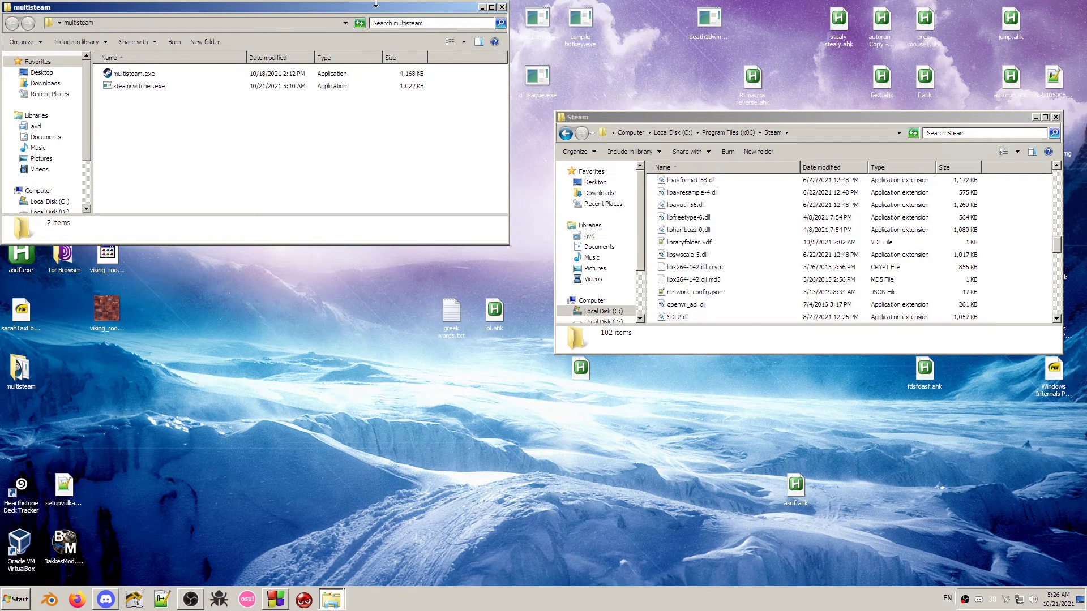
- Open the desktop multisteam folder and copy multisteam.exe to the clipboard
{"action": "left_click_drag", "start_coordinate": [376, 4], "coordinate": [506, 309]}
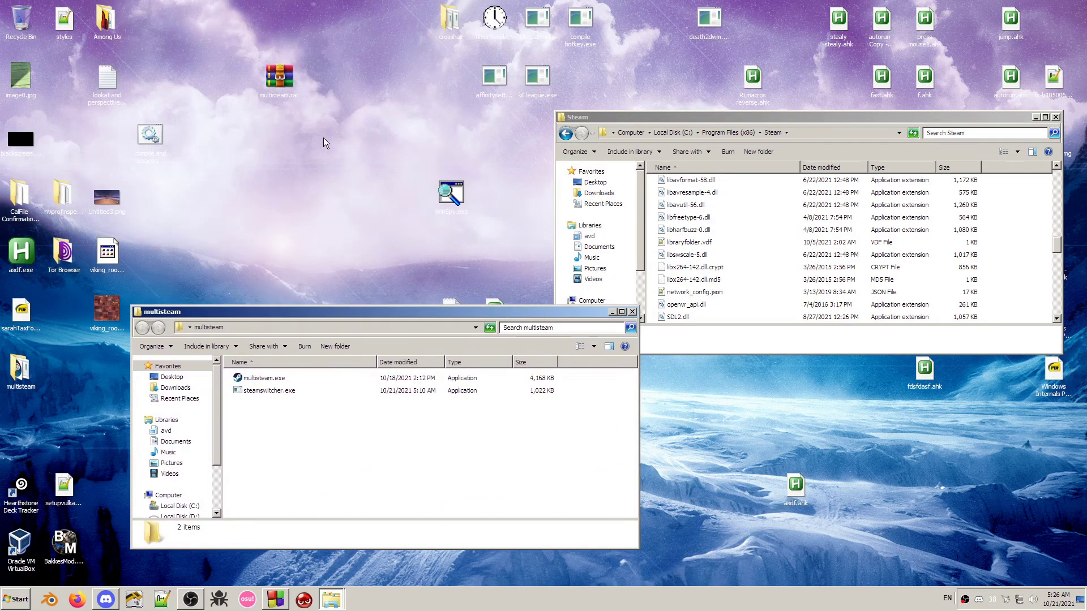
{"action": "left_click", "coordinate": [632, 311]}
{"action": "left_click", "coordinate": [284, 84]}
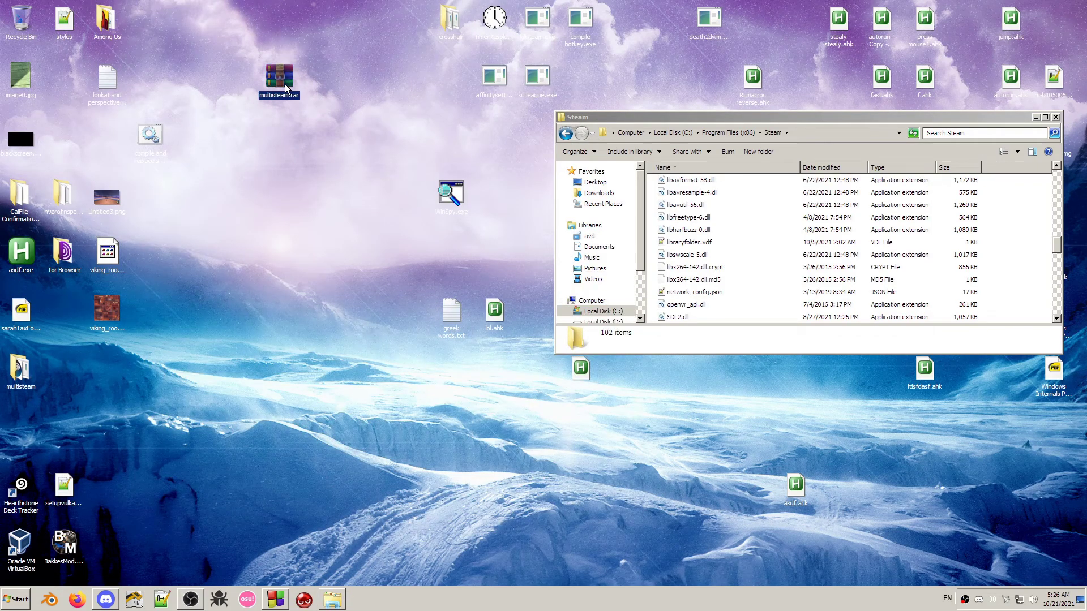
{"action": "left_click", "coordinate": [23, 358]}
{"action": "double_click", "coordinate": [22, 360]}
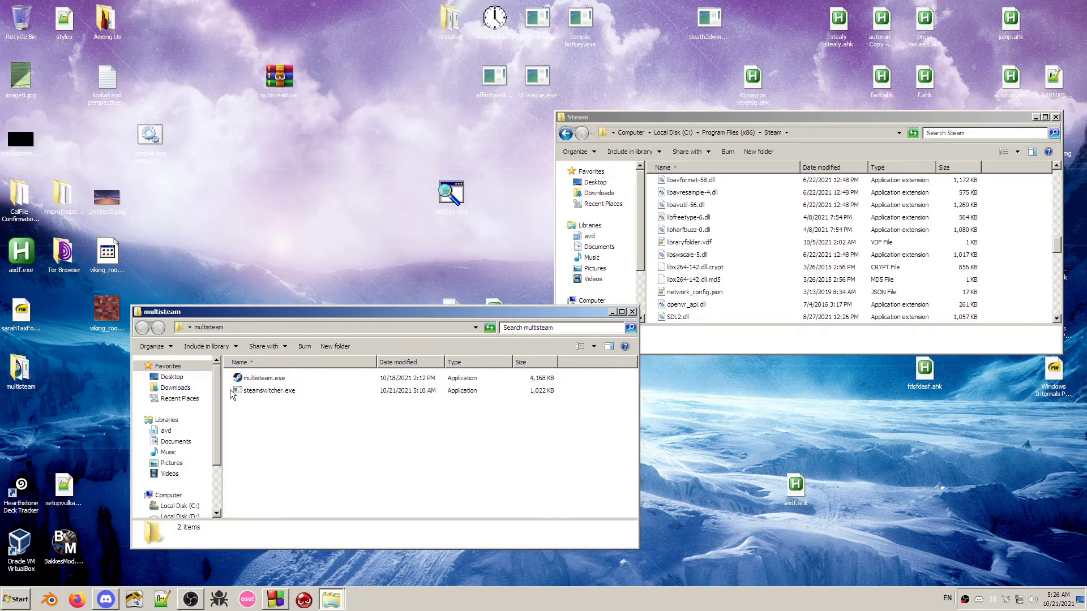
{"action": "left_click", "coordinate": [260, 383]}
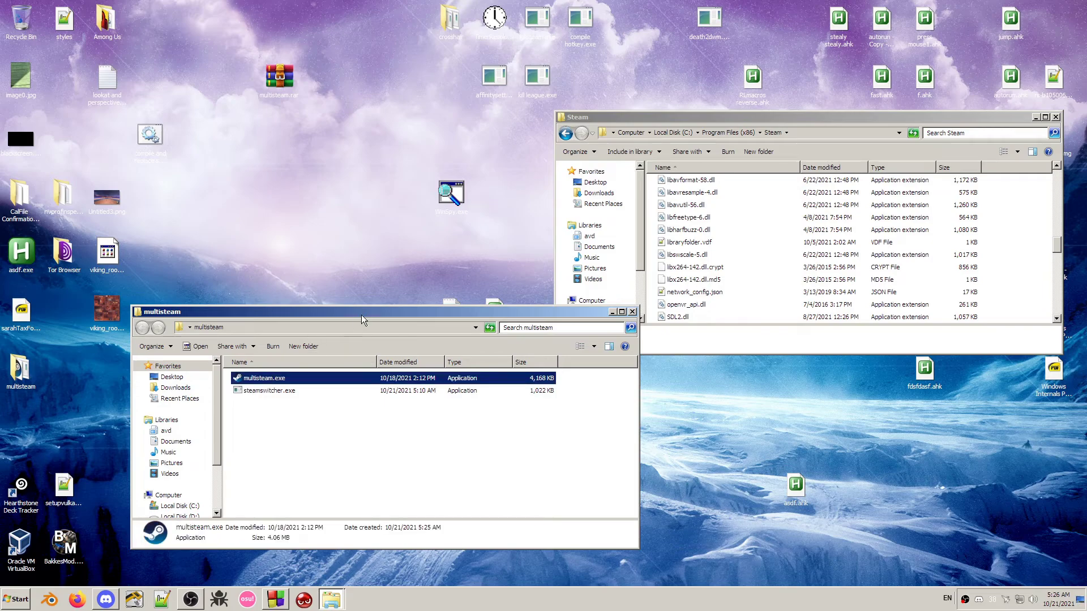
{"action": "left_click_drag", "start_coordinate": [361, 313], "coordinate": [752, 177]}
{"action": "right_click", "coordinate": [660, 244]}
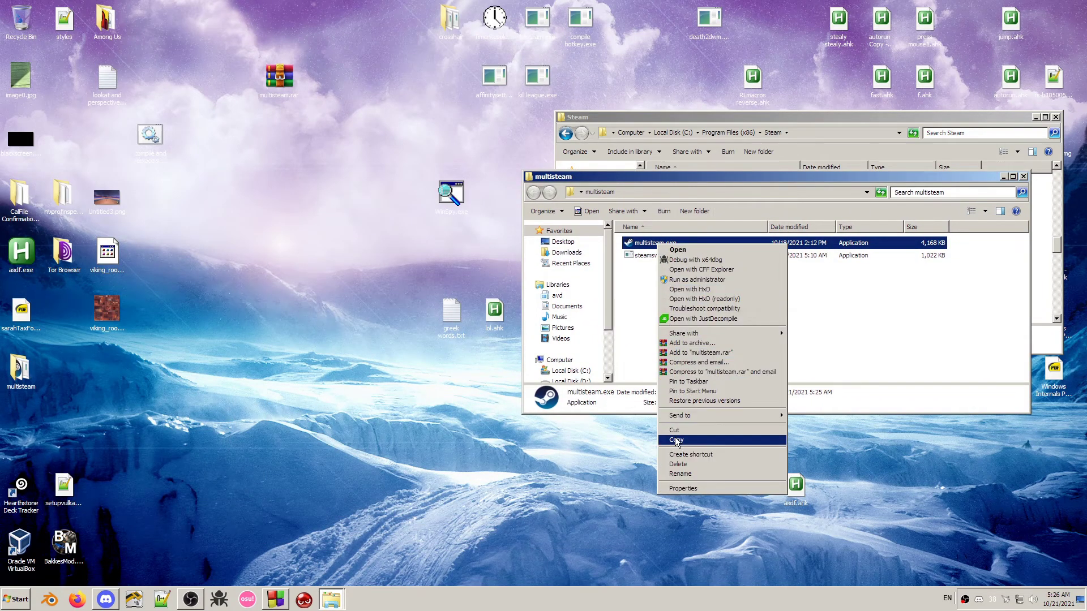
{"action": "left_click", "coordinate": [596, 389]}
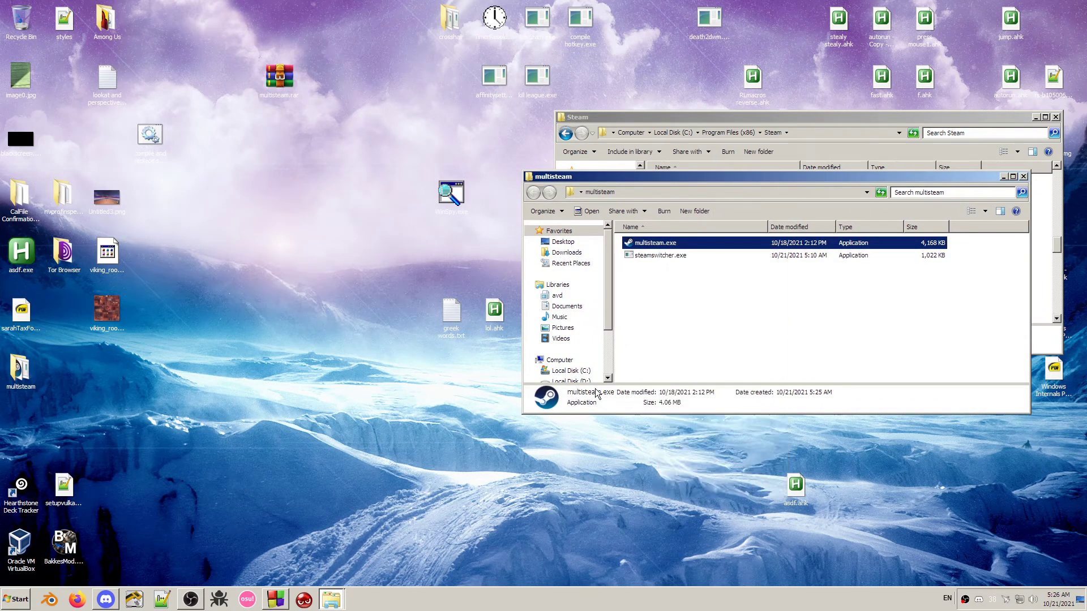
- Paste multisteam.exe into C:\Program Files (x86)\Steam
{"action": "left_click", "coordinate": [1024, 177]}
{"action": "key", "text": "super"}
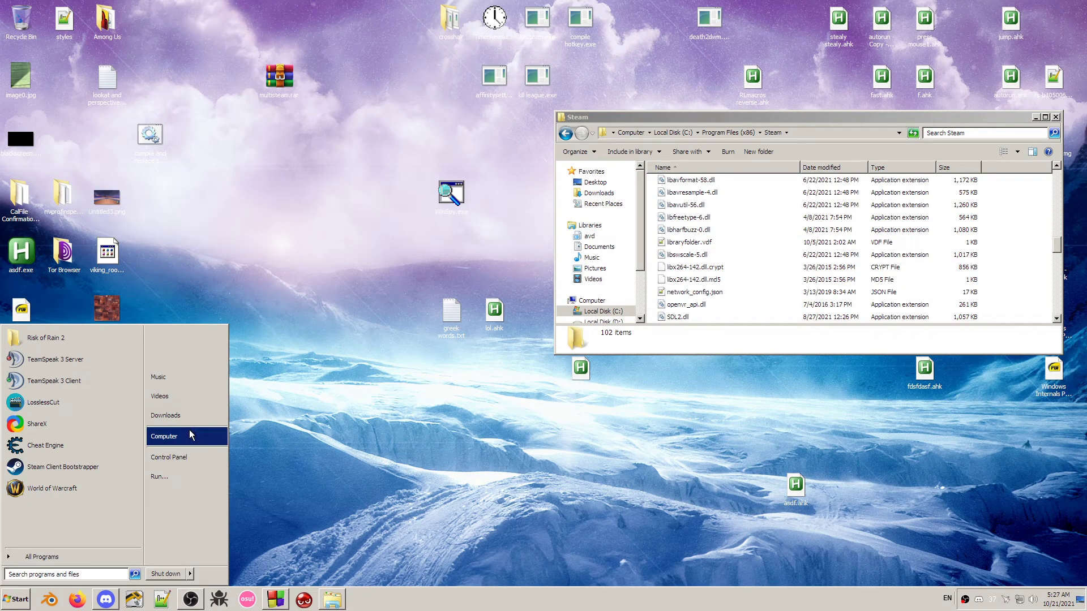
{"action": "left_click", "coordinate": [191, 435]}
{"action": "double_click", "coordinate": [721, 245]}
{"action": "scroll", "coordinate": [690, 274], "scroll_direction": "down", "scroll_amount": 5}
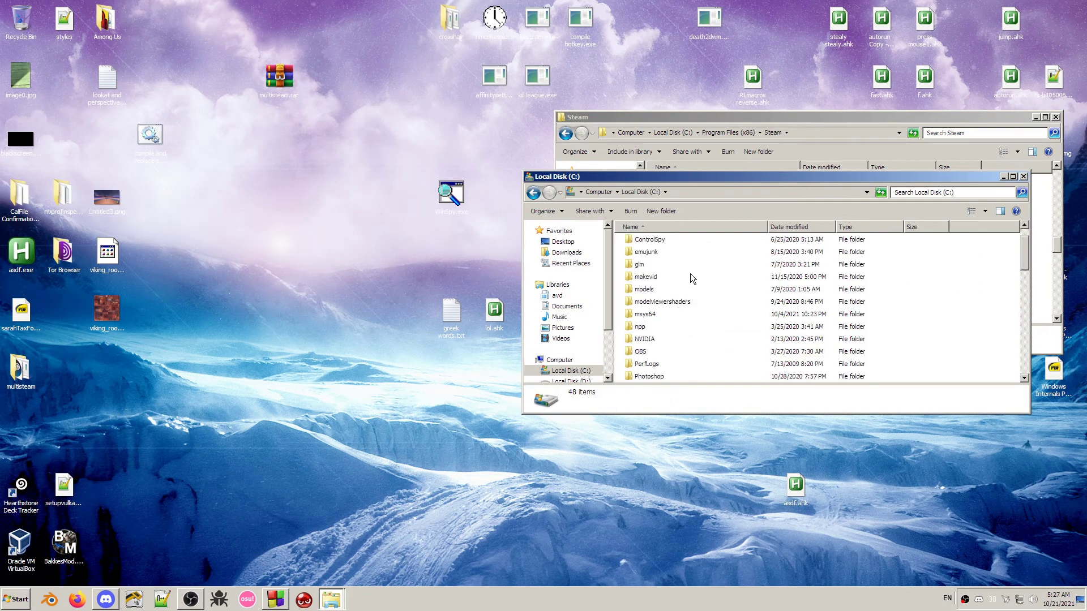
{"action": "double_click", "coordinate": [662, 364]}
{"action": "type", "text": "steam"}
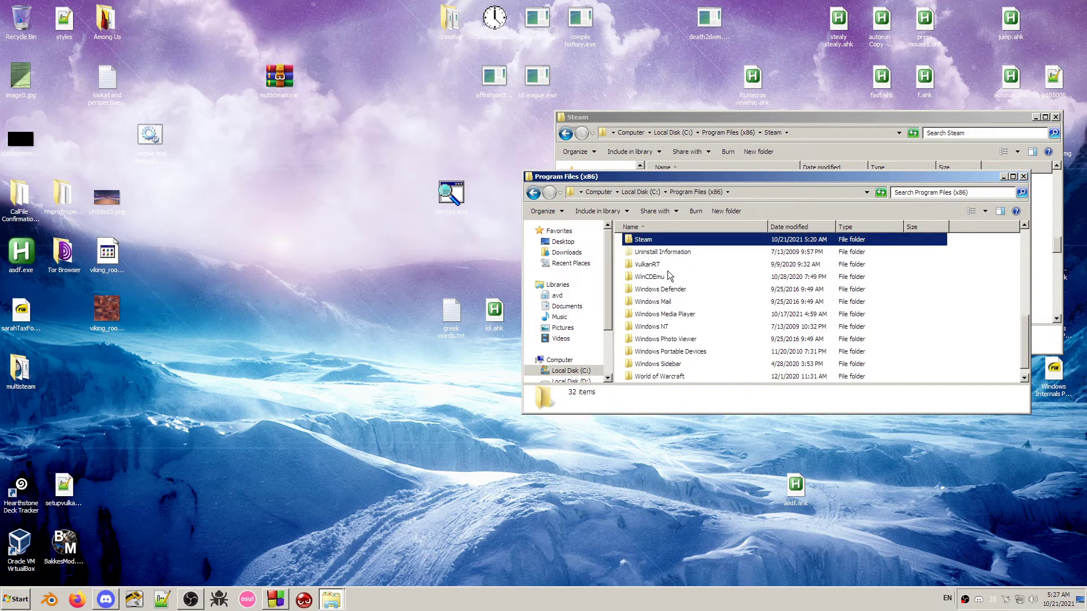
{"action": "key", "text": "Return"}
{"action": "scroll", "coordinate": [736, 283], "scroll_direction": "down", "scroll_amount": 8}
{"action": "right_click", "coordinate": [986, 328]}
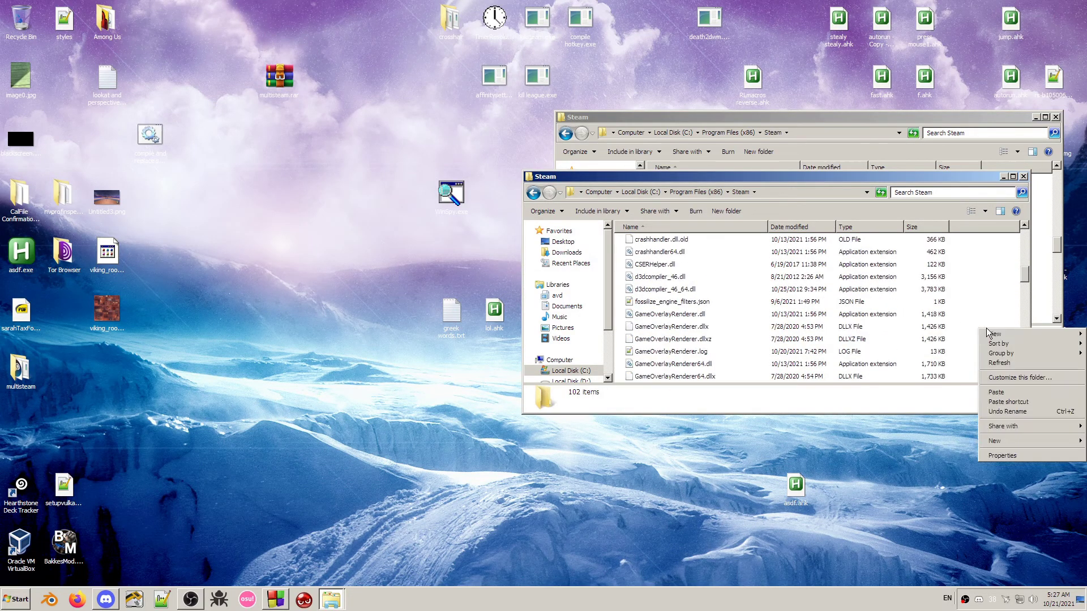
{"action": "left_click", "coordinate": [997, 391]}
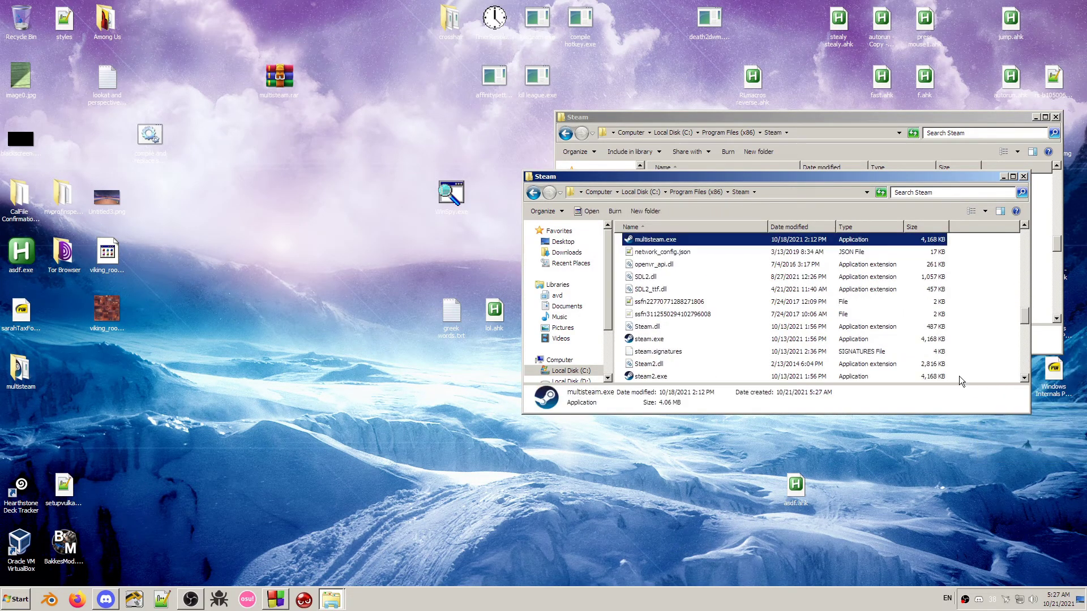
- Create a shortcut to multisteam.exe and move it onto the desktop
{"action": "right_click", "coordinate": [665, 242]}
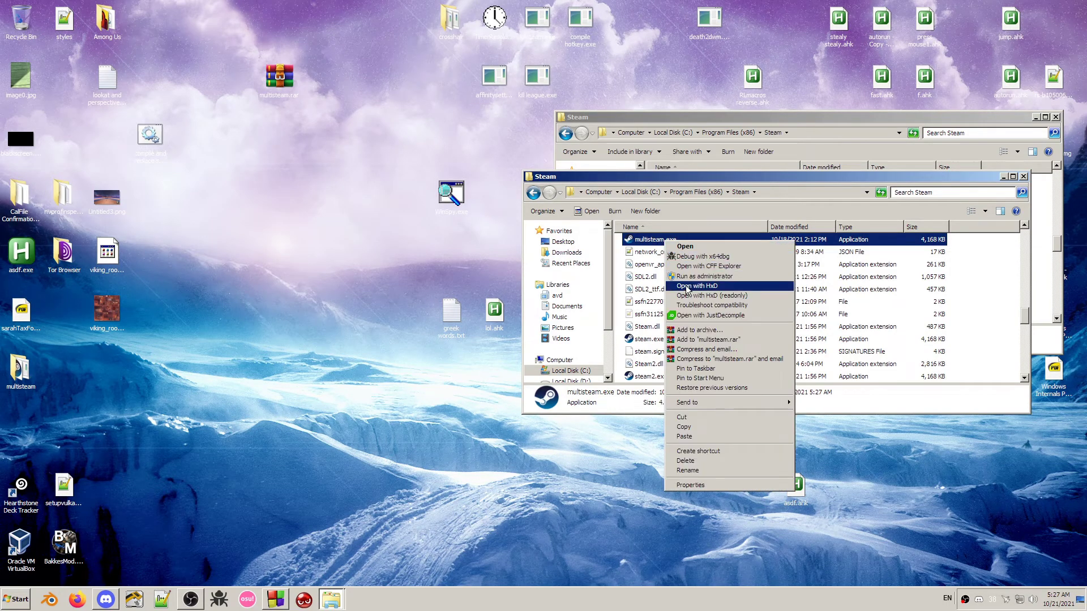
{"action": "left_click", "coordinate": [710, 451]}
{"action": "left_click_drag", "start_coordinate": [666, 257], "coordinate": [235, 317]}
{"action": "left_click", "coordinate": [1023, 177]}
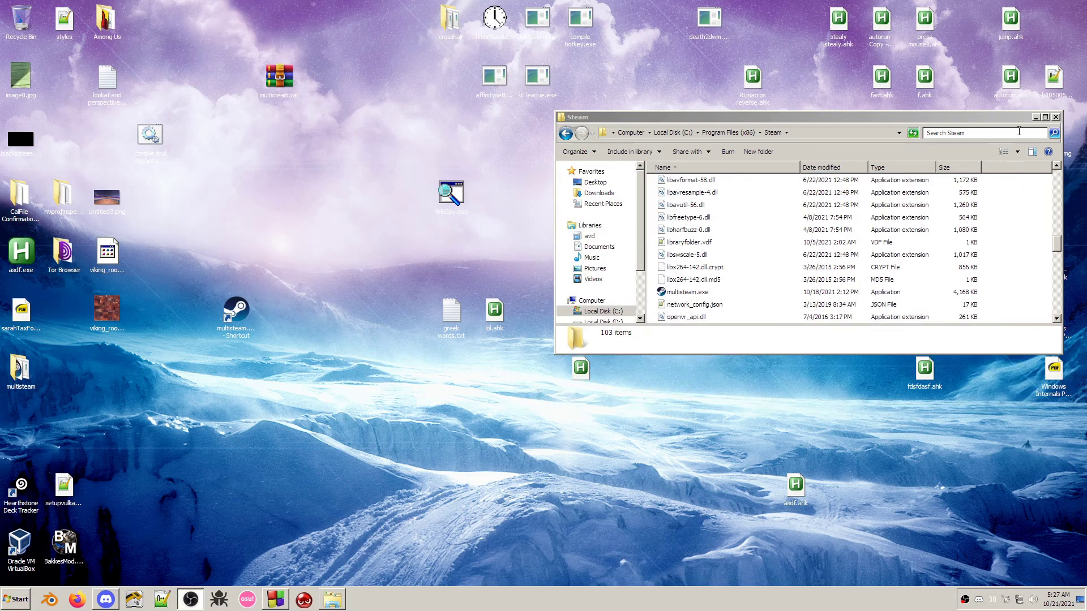
- Launch steamswitcher.exe from the multisteam folder and move its window right
{"action": "double_click", "coordinate": [20, 372]}
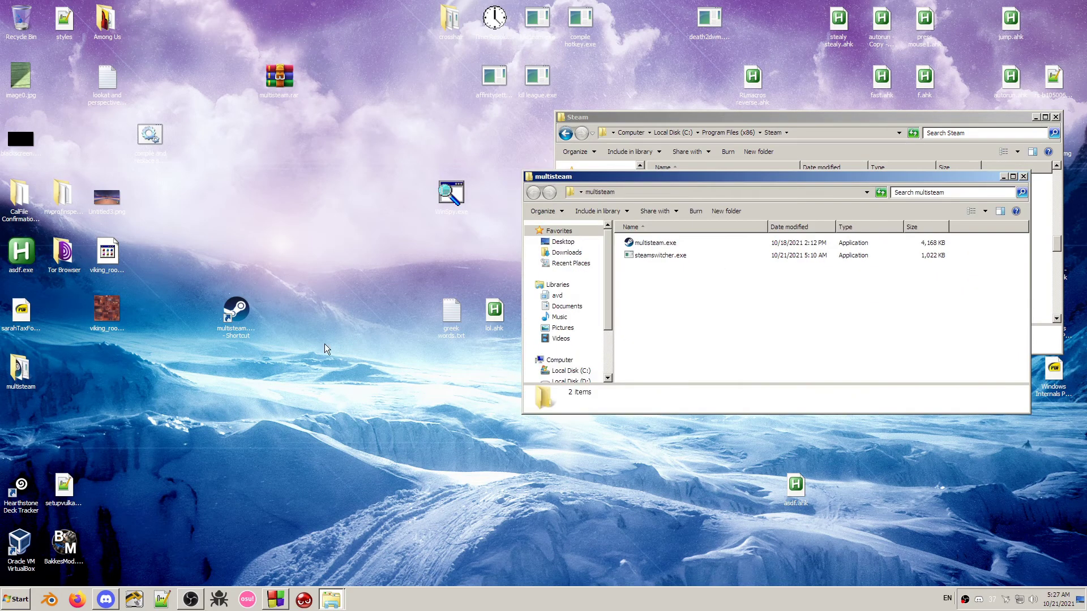
{"action": "double_click", "coordinate": [659, 256]}
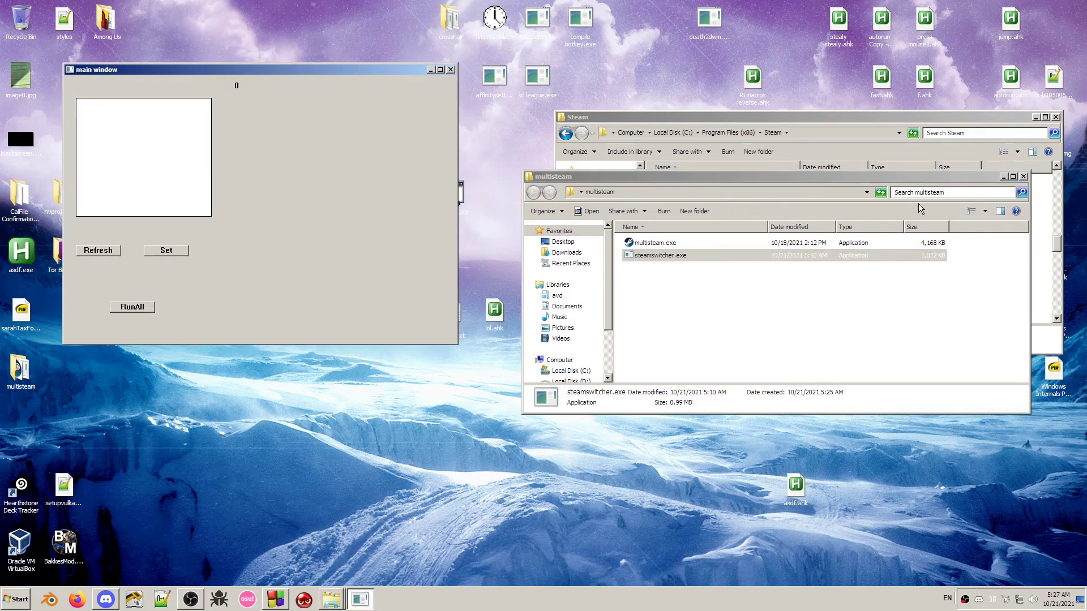
{"action": "left_click", "coordinate": [1023, 177]}
{"action": "left_click_drag", "start_coordinate": [243, 74], "coordinate": [802, 103]}
- Start a second Steam client from the multisteam shortcut and position its login window
{"action": "double_click", "coordinate": [236, 315]}
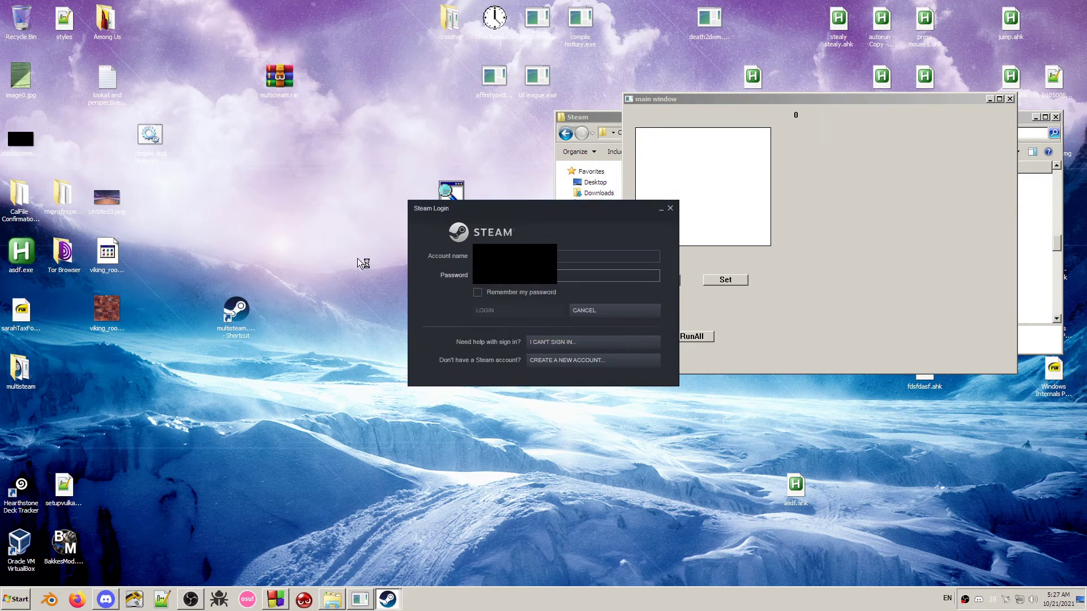
{"action": "left_click_drag", "start_coordinate": [601, 240], "coordinate": [640, 271]}
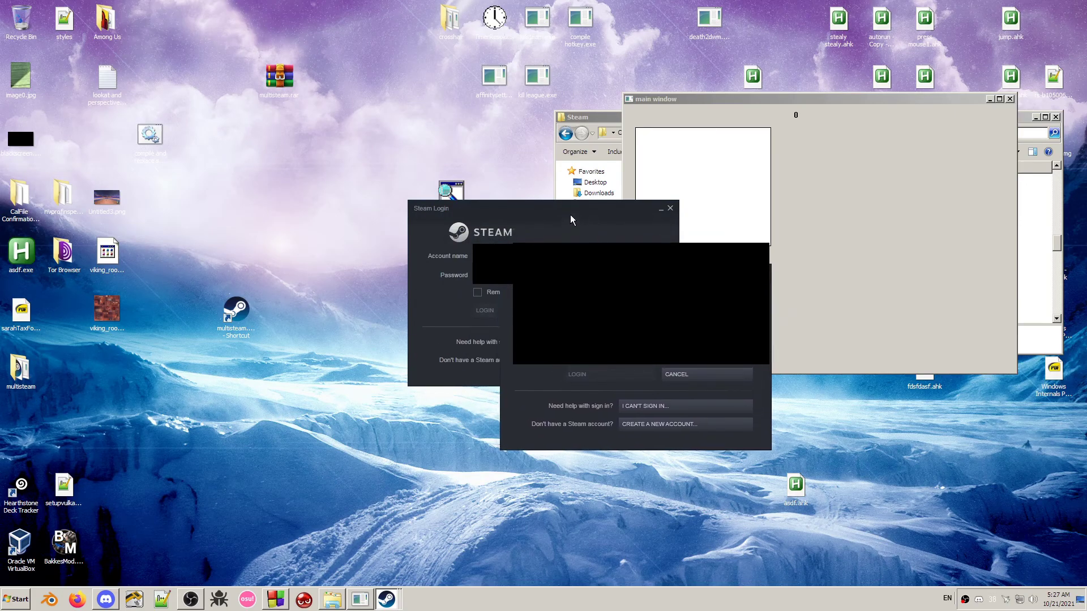
{"action": "left_click_drag", "start_coordinate": [594, 219], "coordinate": [429, 143]}
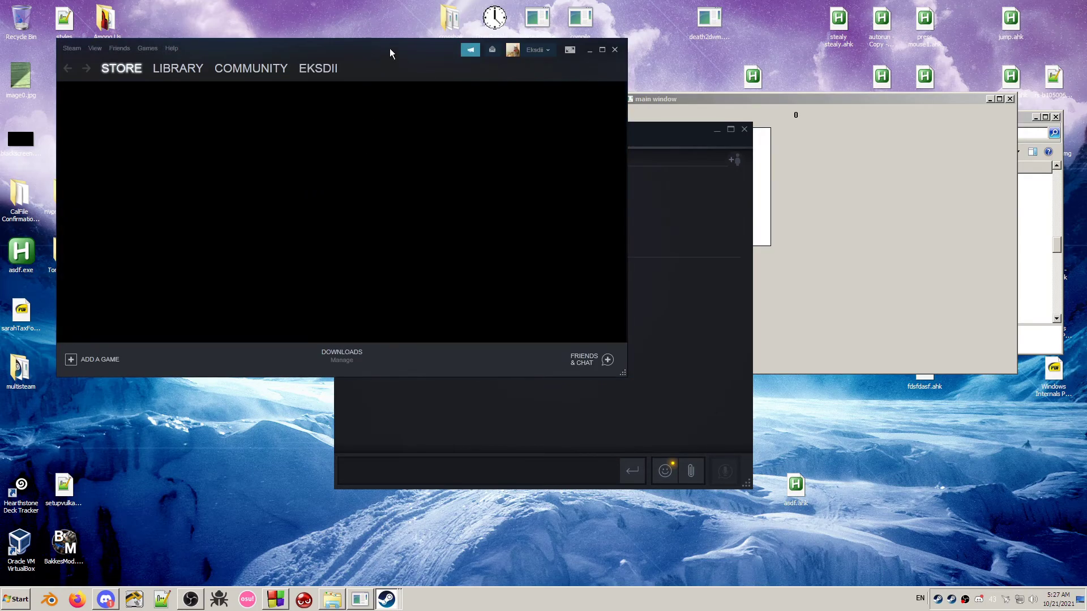
- Close the chat window and show the second client's game library
{"action": "left_click_drag", "start_coordinate": [389, 49], "coordinate": [755, 209]}
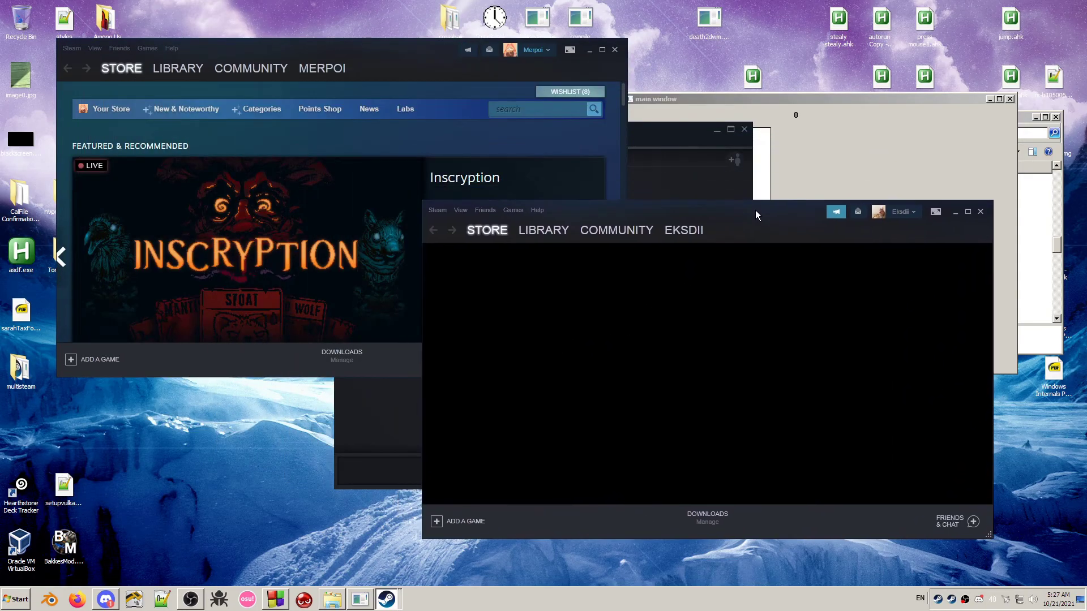
{"action": "left_click", "coordinate": [690, 145]}
{"action": "left_click", "coordinate": [744, 130]}
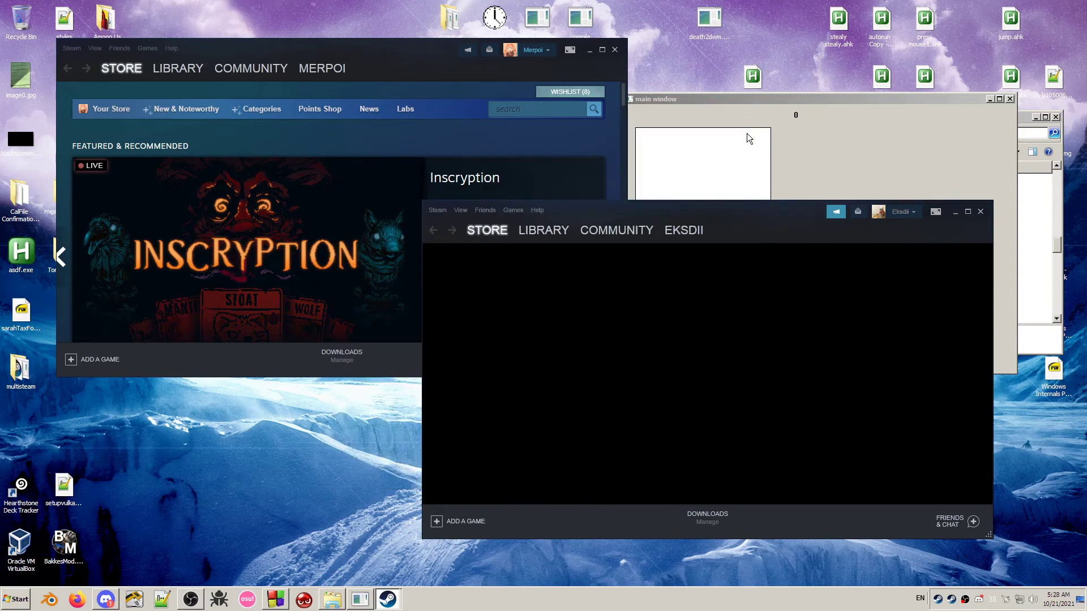
{"action": "left_click", "coordinate": [543, 230]}
{"action": "left_click_drag", "start_coordinate": [632, 207], "coordinate": [699, 201]}
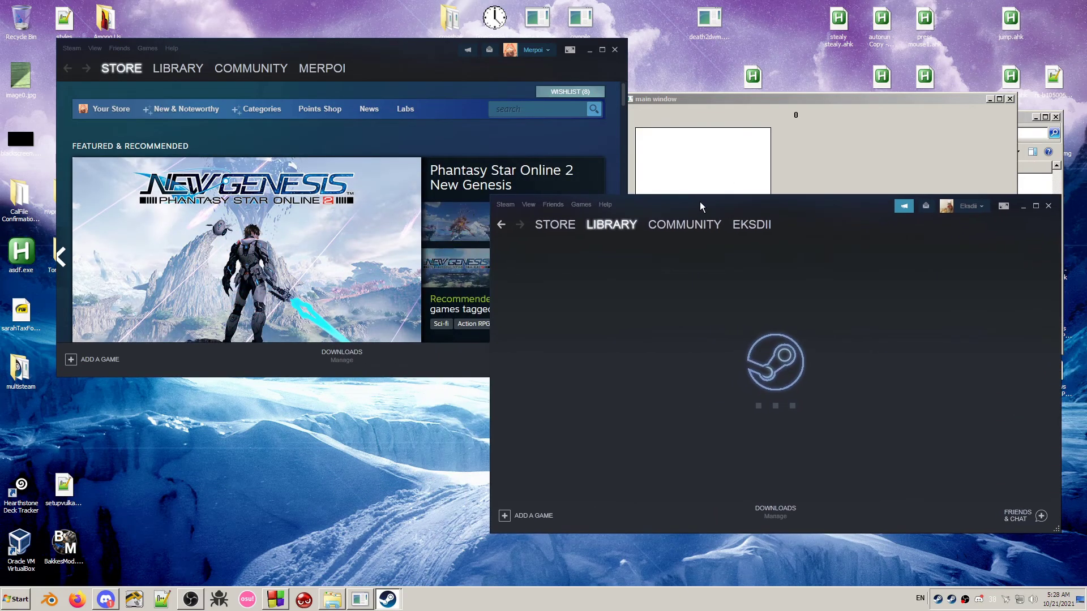
- Refresh the switcher's process list and set process 3920 as the target
{"action": "left_click", "coordinate": [759, 104]}
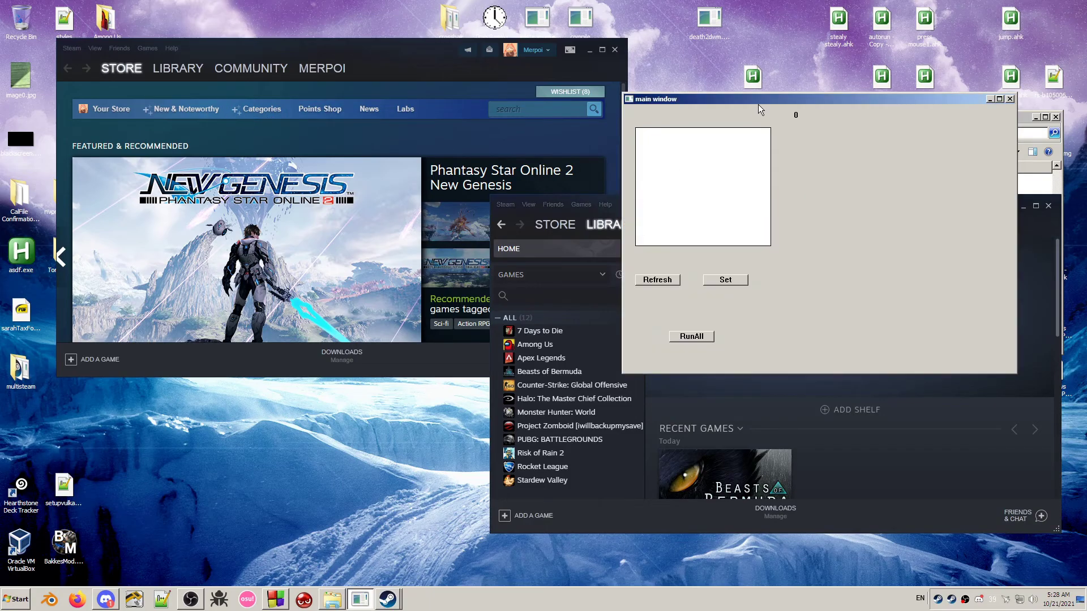
{"action": "left_click", "coordinate": [666, 279]}
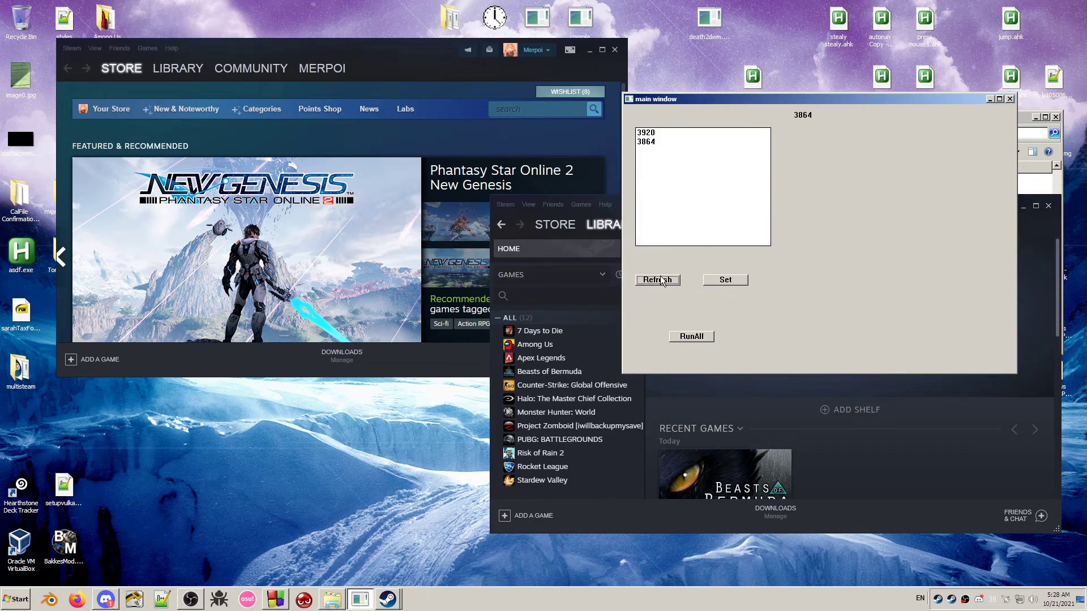
{"action": "left_click", "coordinate": [652, 134]}
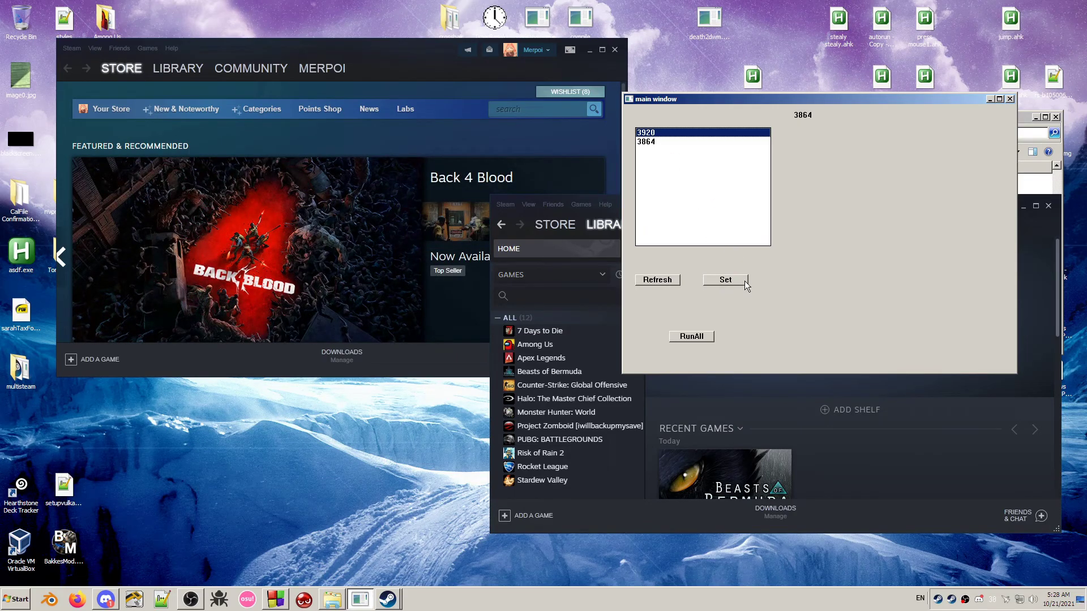
{"action": "left_click", "coordinate": [738, 281]}
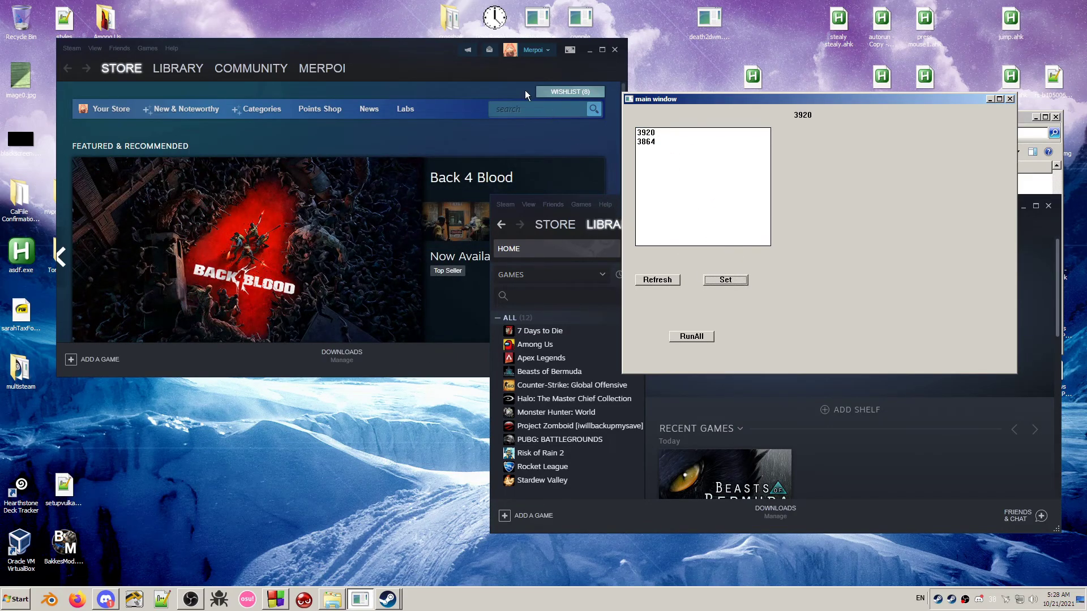
- Select Beasts of Bermuda in the second client's library list
{"action": "left_click", "coordinate": [417, 58]}
{"action": "left_click_drag", "start_coordinate": [749, 94], "coordinate": [917, 163]}
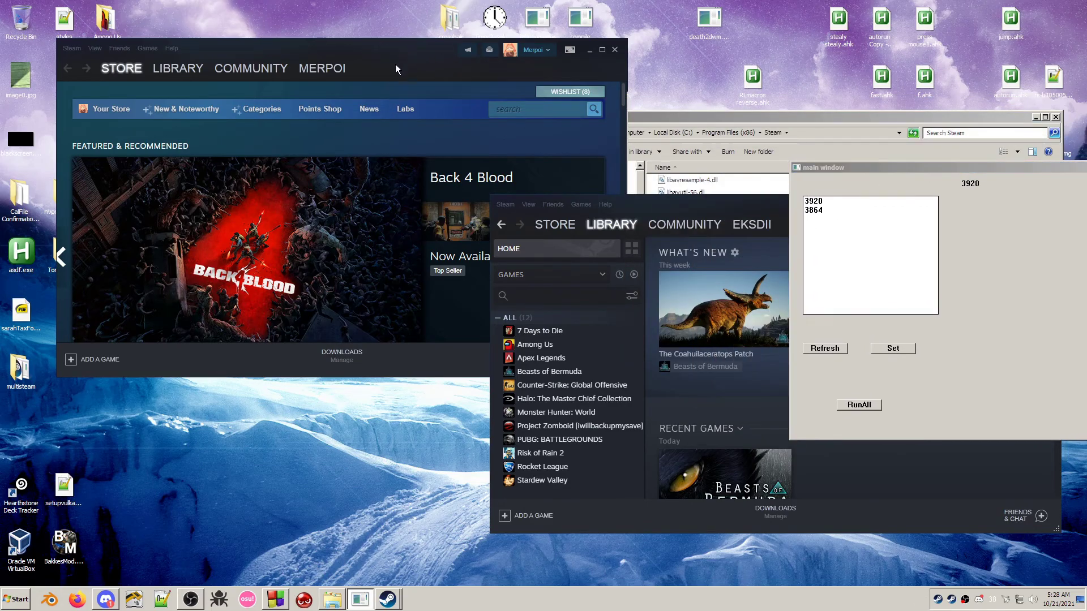
{"action": "left_click_drag", "start_coordinate": [708, 213], "coordinate": [588, 229]}
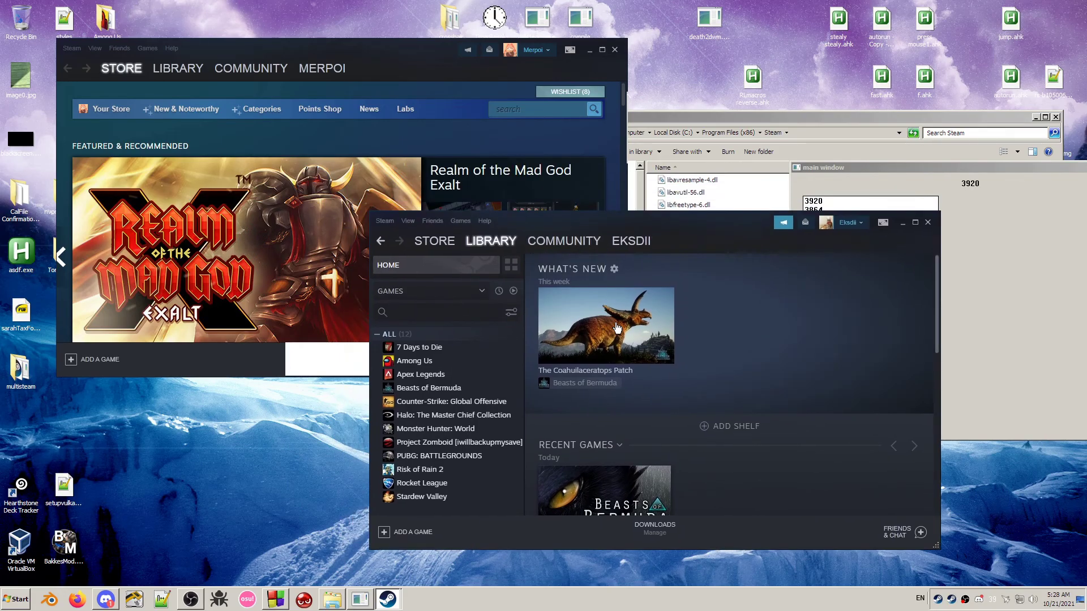
{"action": "scroll", "coordinate": [617, 328], "scroll_direction": "down", "scroll_amount": 3}
{"action": "left_click", "coordinate": [558, 374]}
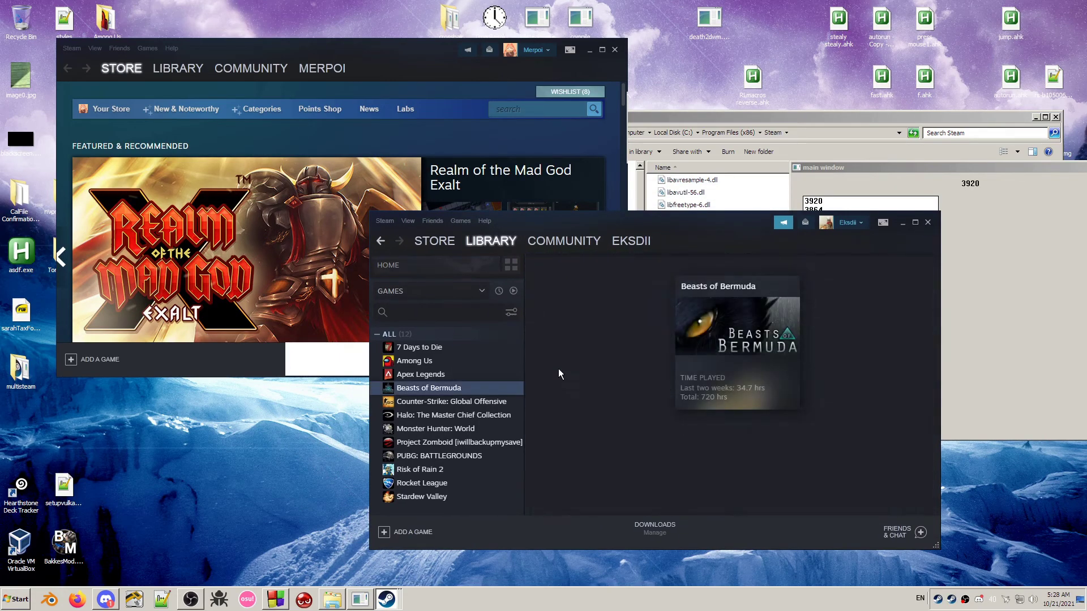
- Launch Beasts of Bermuda from its library page and dismiss the main-menu pop-up
{"action": "left_click", "coordinate": [994, 281]}
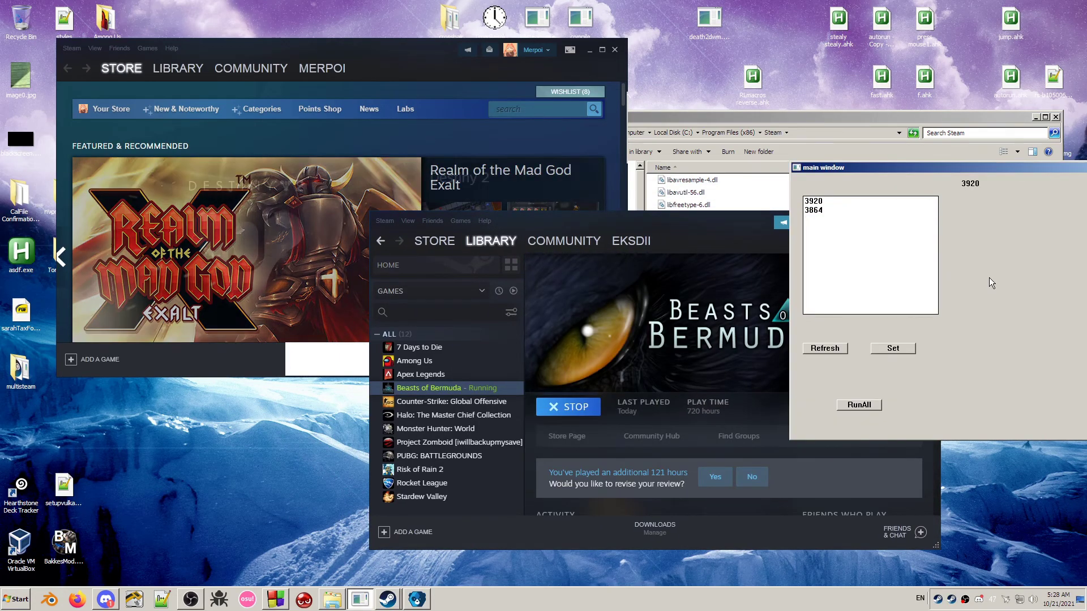
{"action": "left_click", "coordinate": [637, 337]}
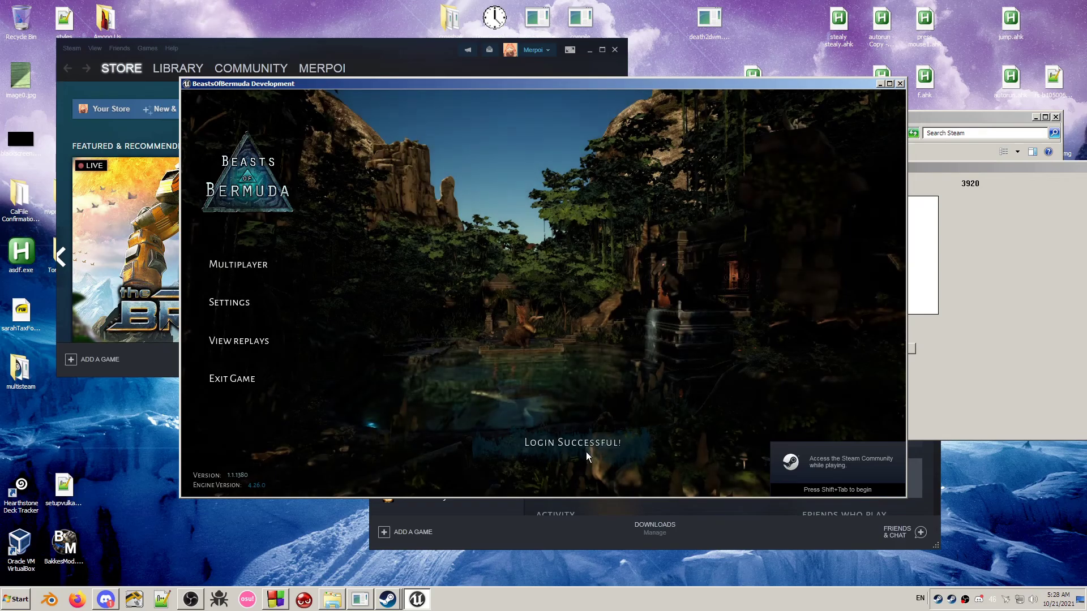
- Minimize the first game and make instance 3864 active in the helper tool
{"action": "left_click", "coordinate": [879, 84]}
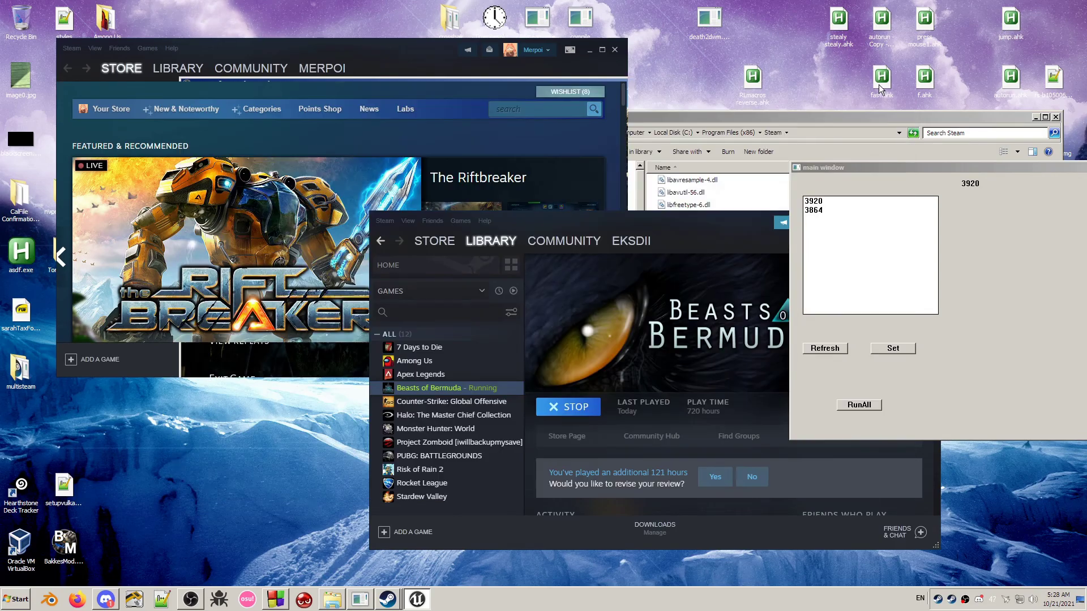
{"action": "left_click", "coordinate": [827, 213]}
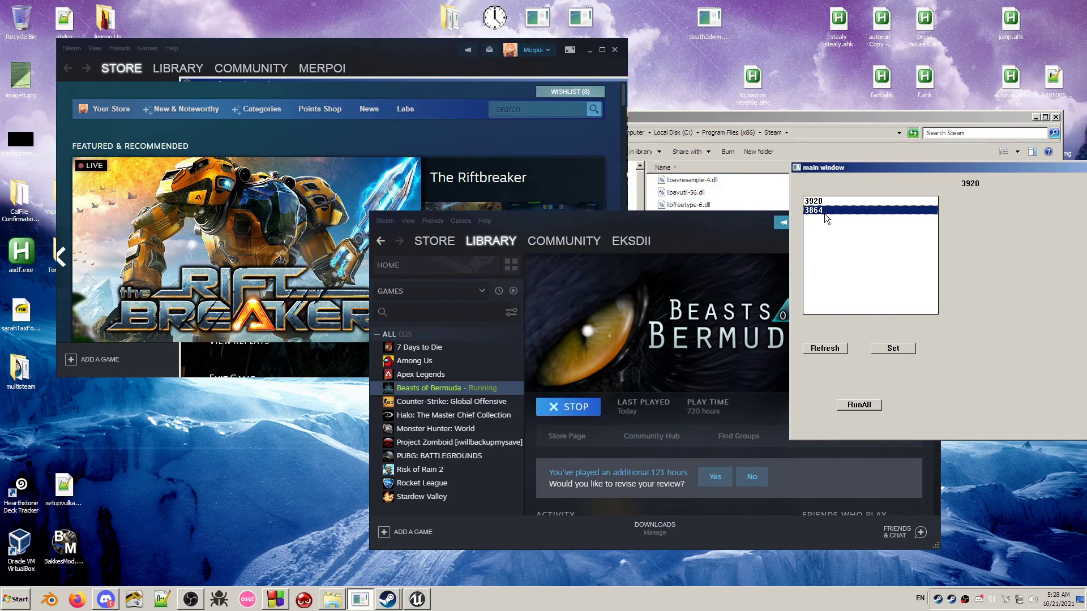
{"action": "left_click", "coordinate": [894, 350]}
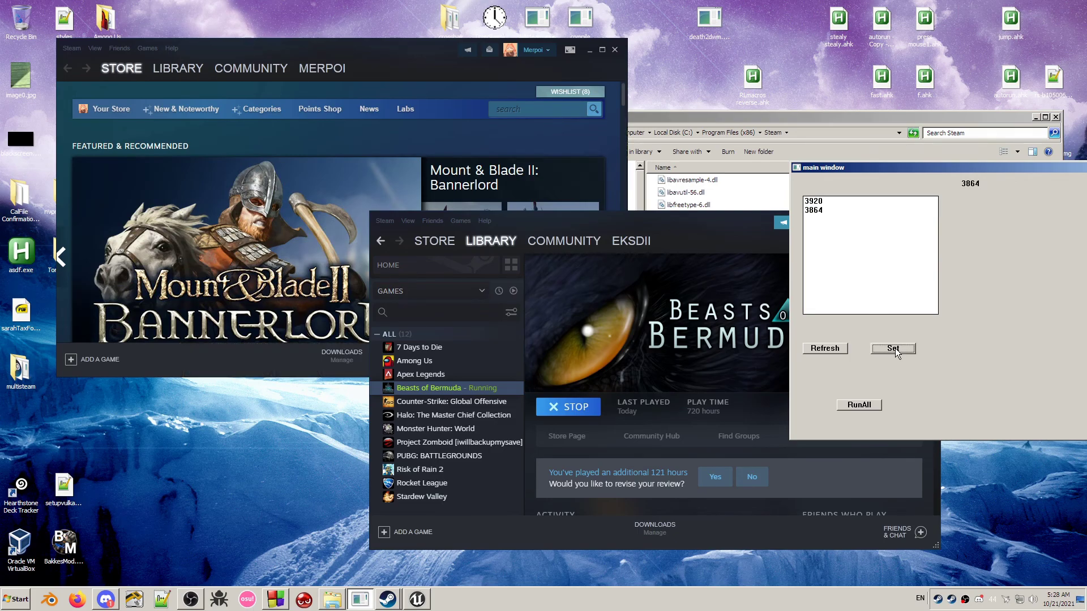
- Launch Beasts of Bermuda from the Steam tray's recent games list
{"action": "right_click", "coordinate": [949, 604]}
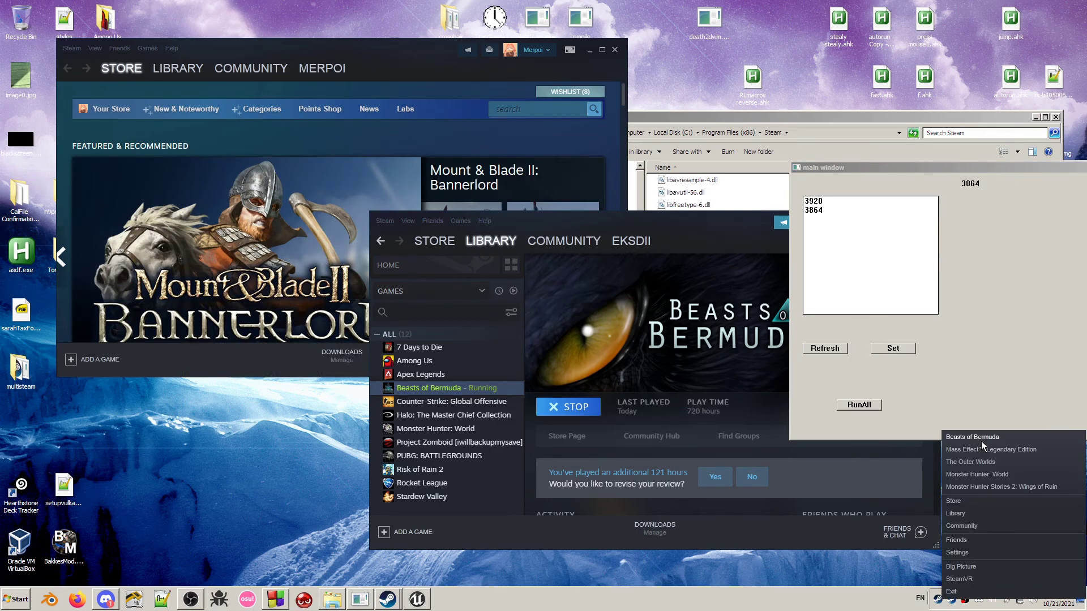
{"action": "left_click", "coordinate": [980, 439]}
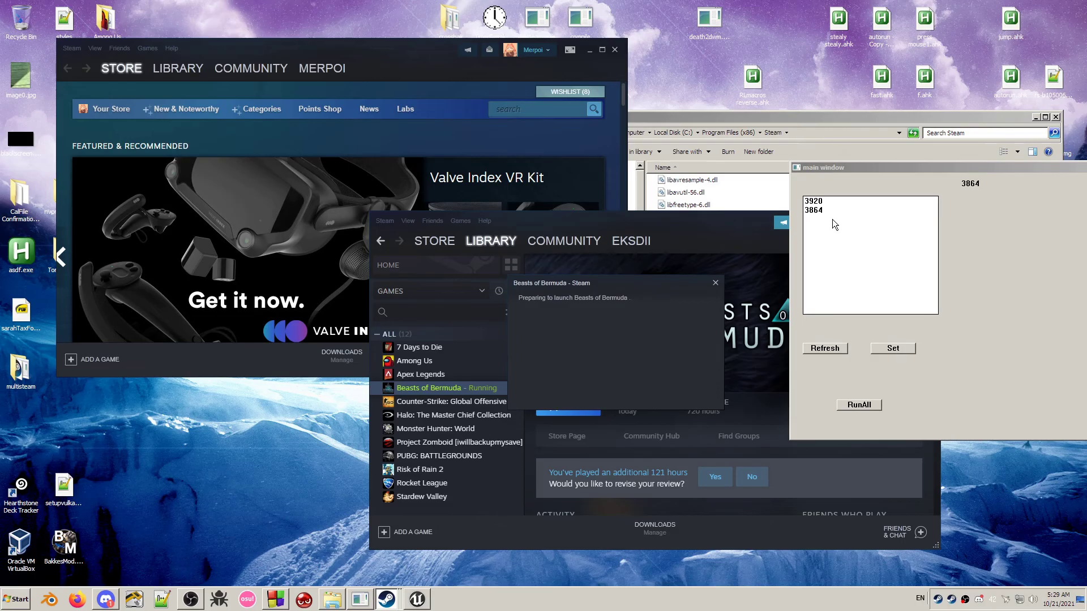
{"action": "left_click", "coordinate": [450, 48]}
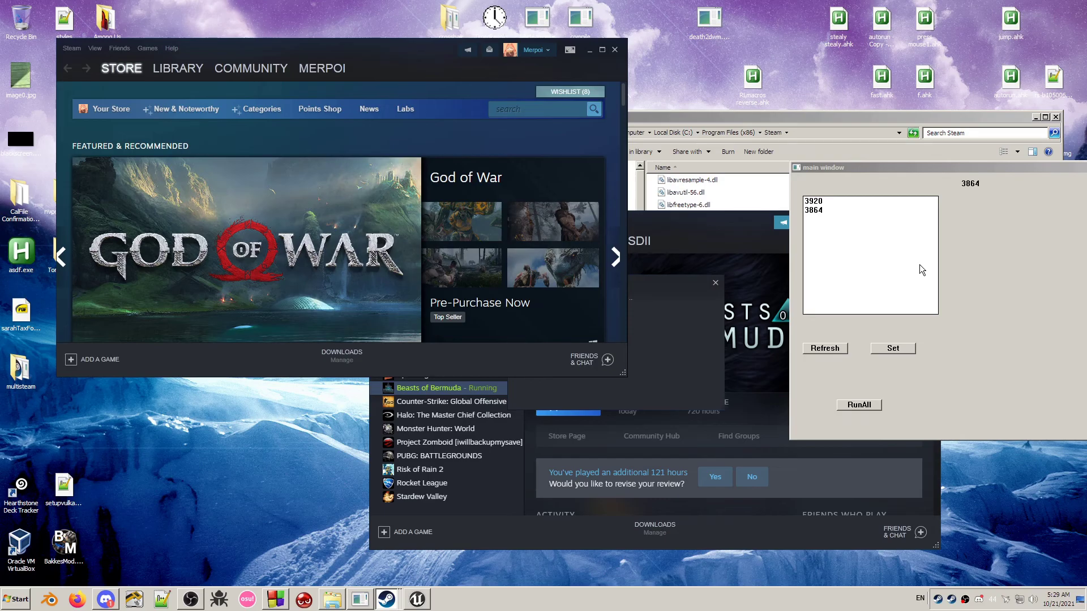
{"action": "left_click_drag", "start_coordinate": [665, 285], "coordinate": [686, 304]}
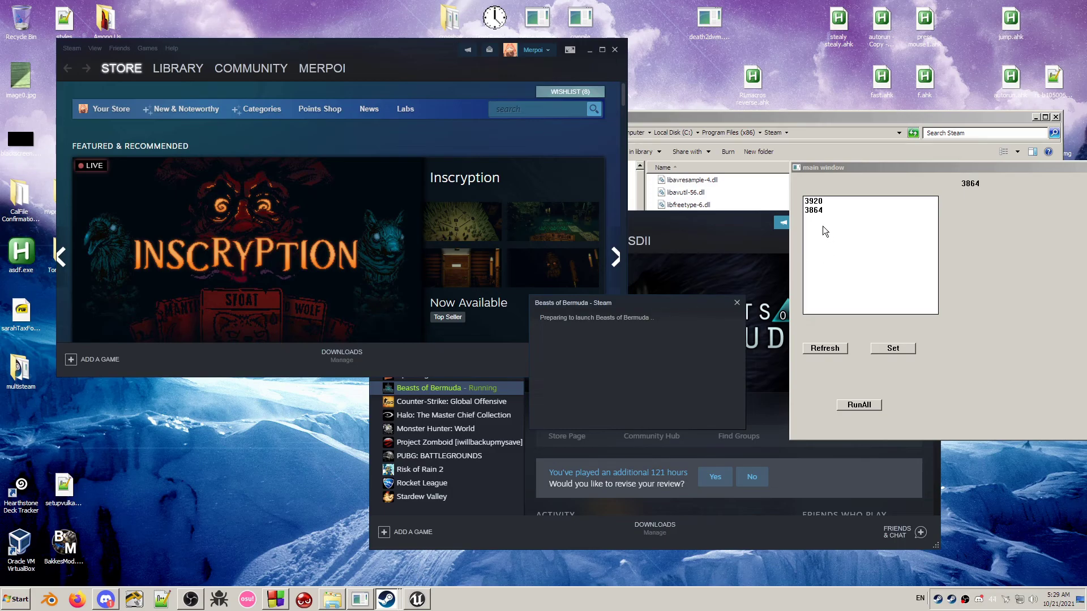
{"action": "left_click_drag", "start_coordinate": [697, 307], "coordinate": [714, 241]}
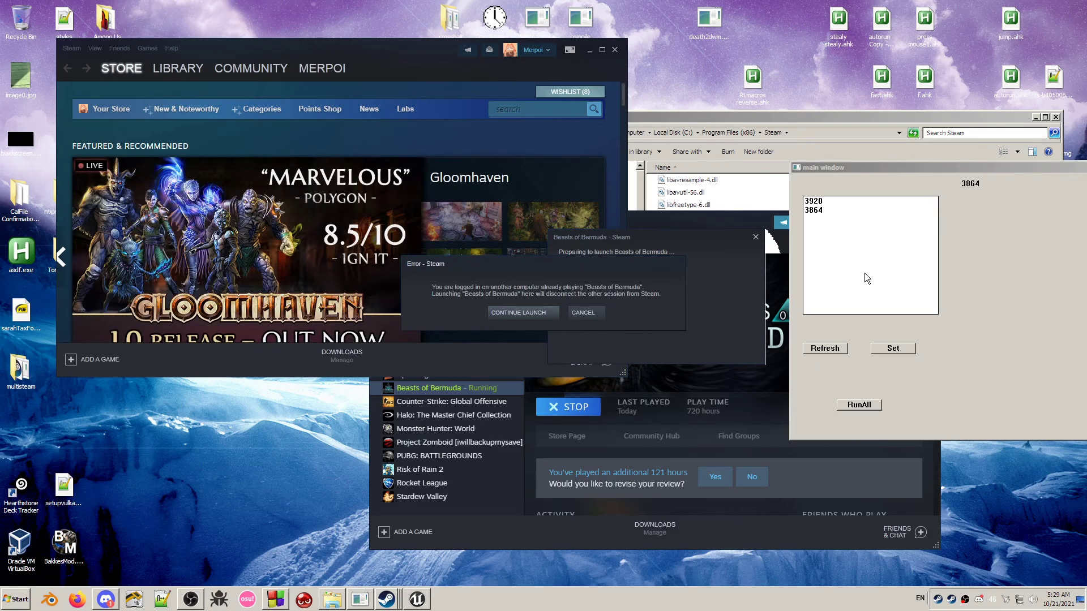
- Continue the launch despite the other session, dismiss the game warning, and move the window aside
{"action": "left_click", "coordinate": [526, 314]}
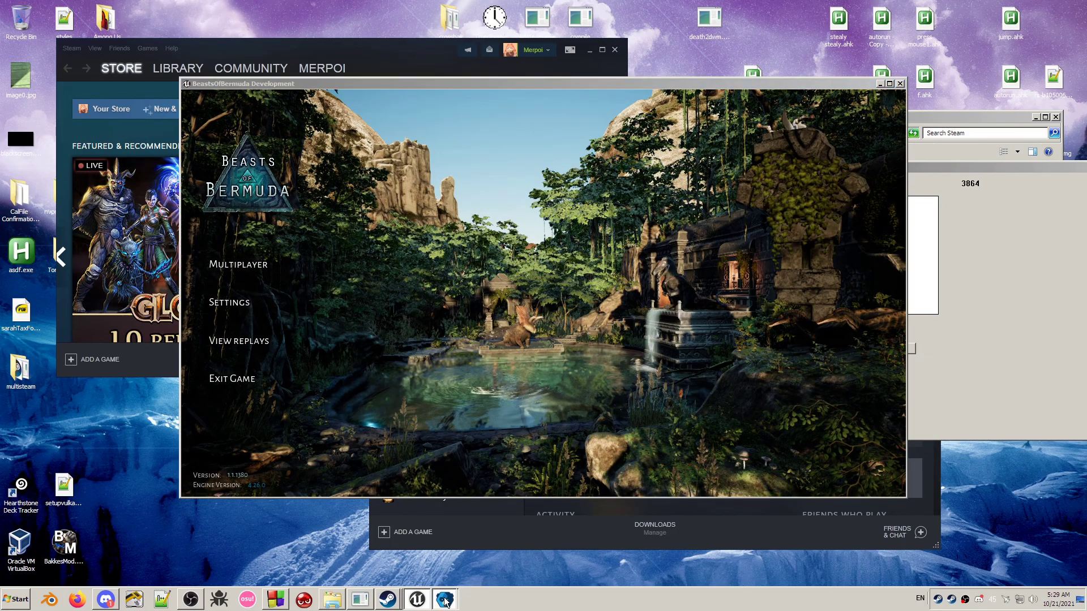
{"action": "left_click", "coordinate": [635, 335]}
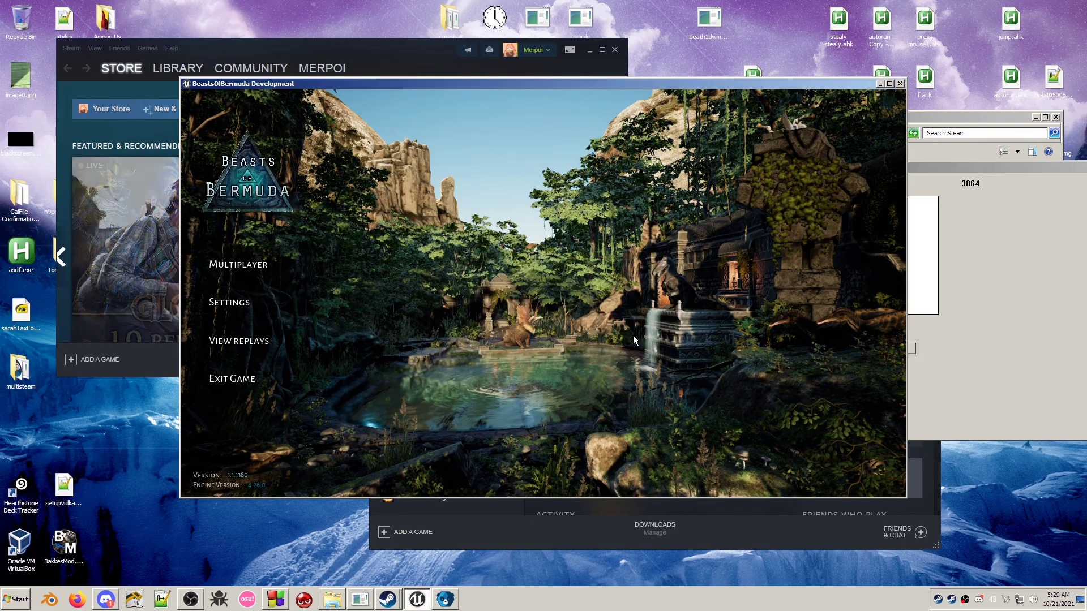
{"action": "left_click_drag", "start_coordinate": [640, 83], "coordinate": [760, 199]}
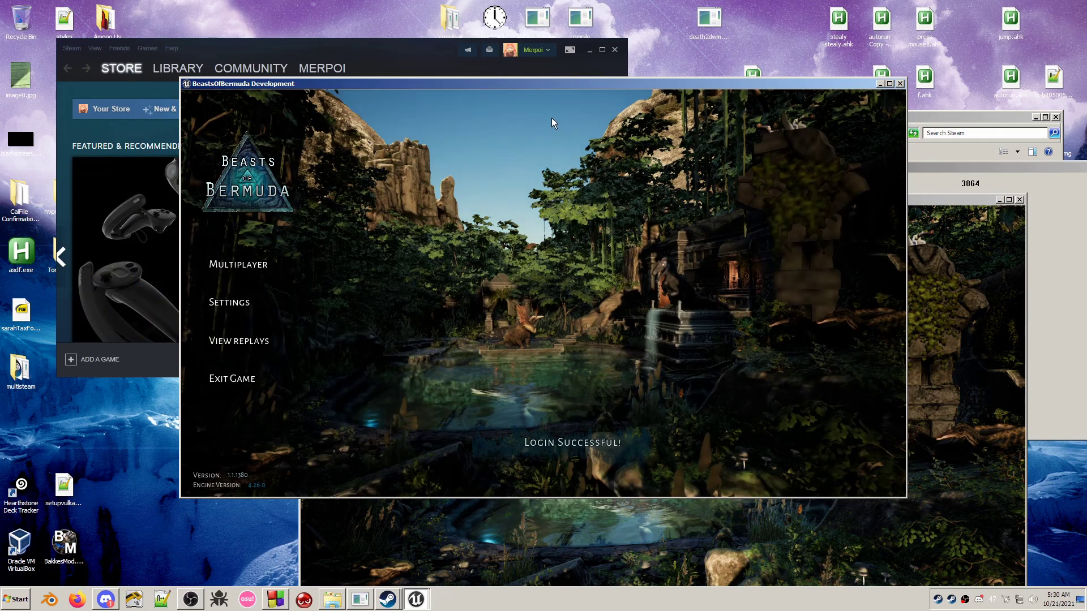
- Arrange the two game windows side by side and minimize the Steam store
{"action": "left_click_drag", "start_coordinate": [544, 87], "coordinate": [364, 81]}
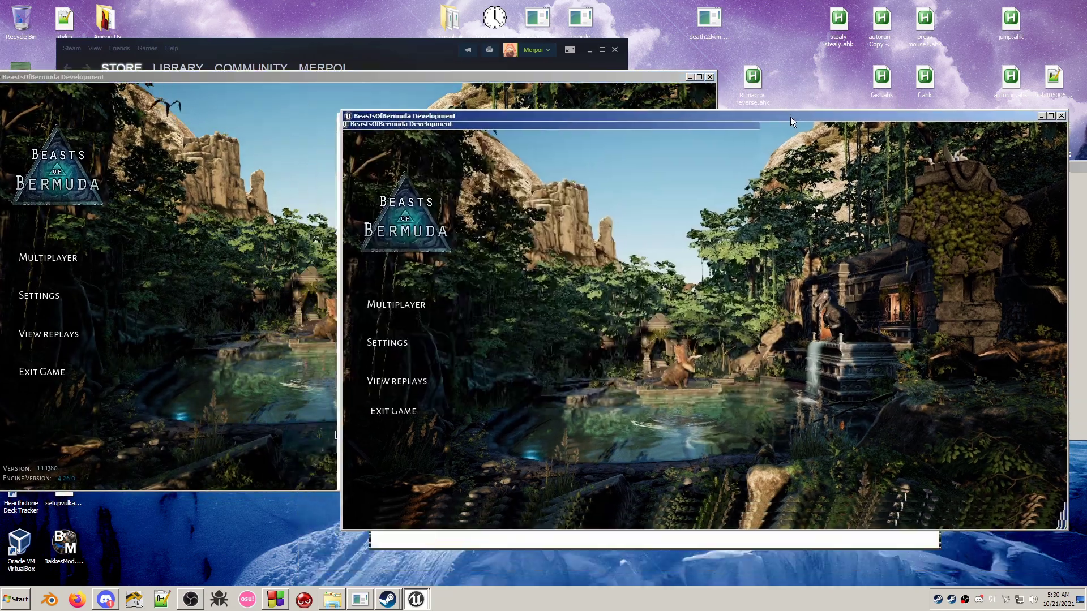
{"action": "left_click_drag", "start_coordinate": [790, 116], "coordinate": [774, 97]}
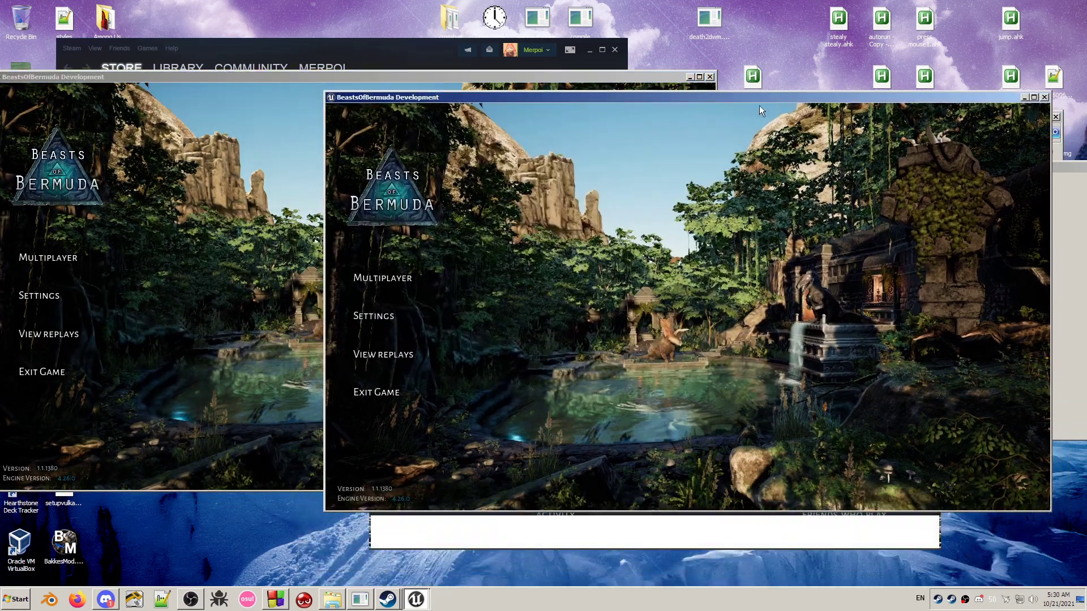
{"action": "left_click", "coordinate": [387, 598]}
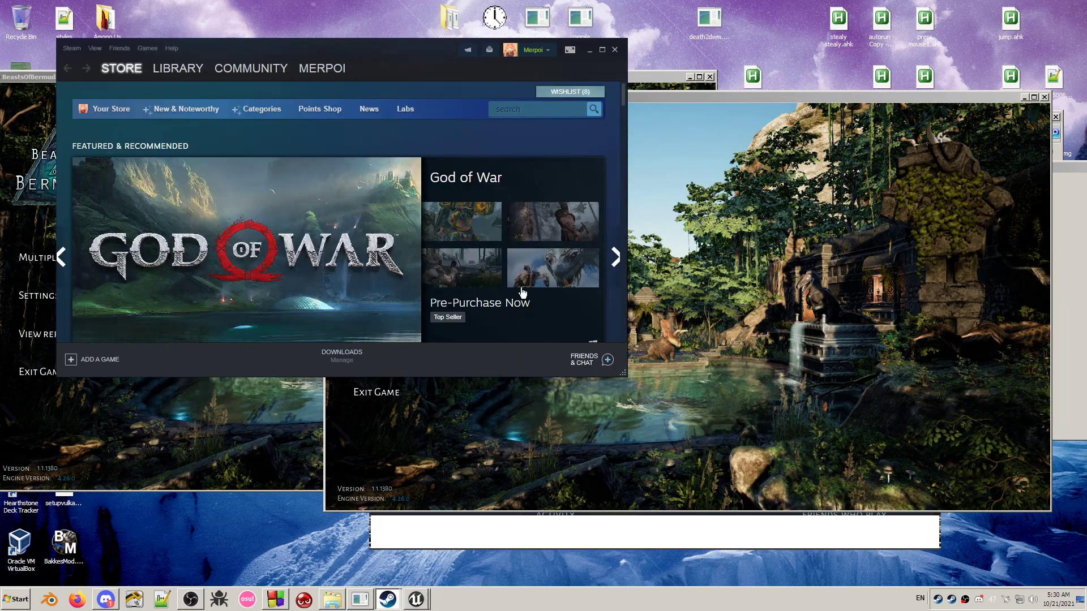
{"action": "left_click", "coordinate": [590, 49]}
- Join the Official 1 East US server from the left window's Multiplayer list
{"action": "left_click", "coordinate": [175, 88]}
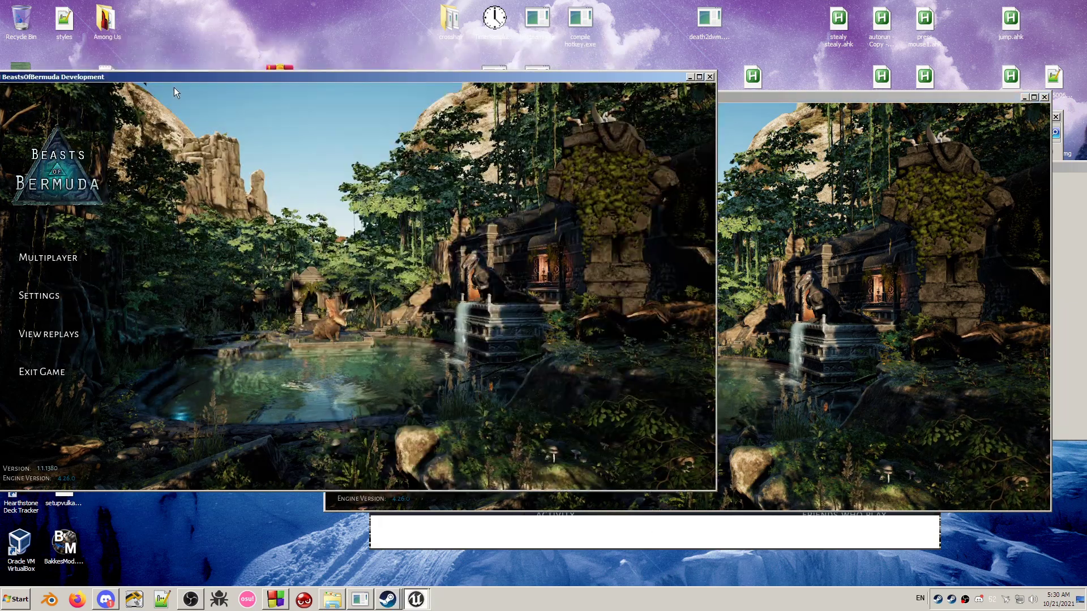
{"action": "left_click", "coordinate": [63, 264]}
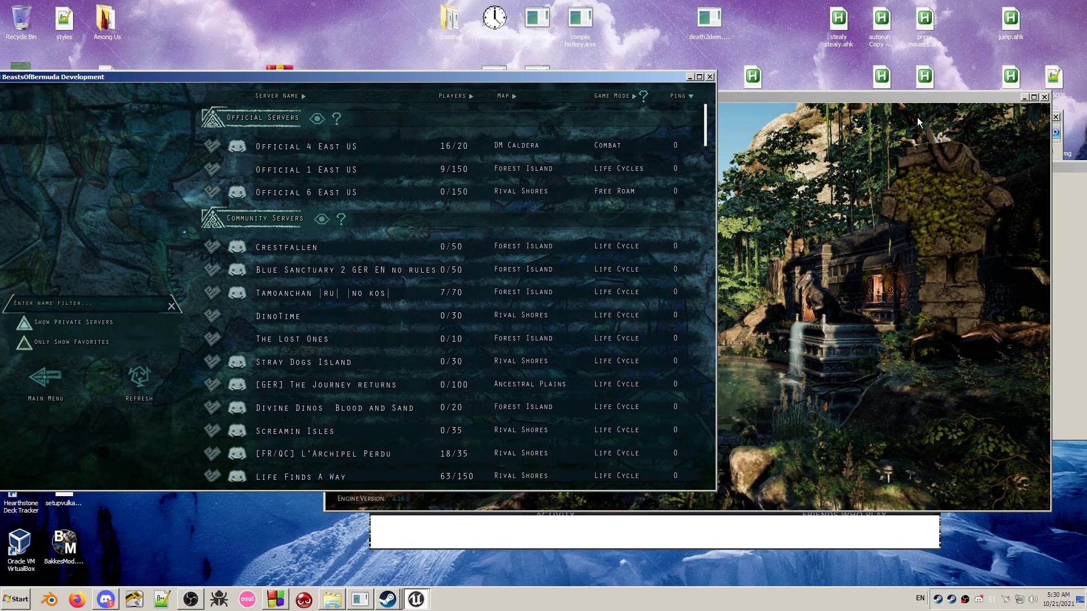
{"action": "double_click", "coordinate": [308, 171]}
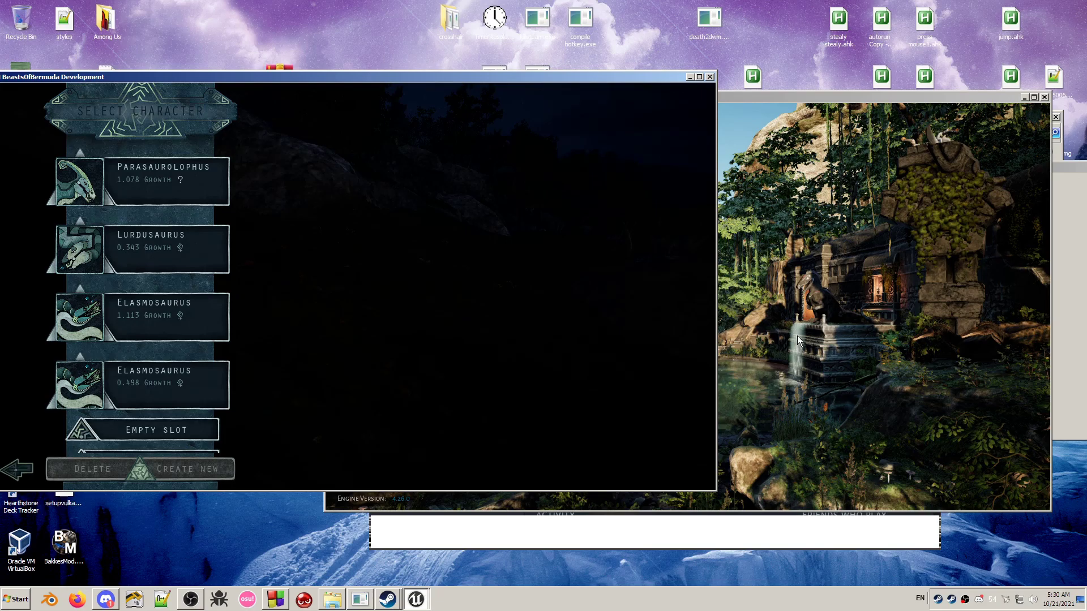
- Open Multiplayer in the right window and make instance 3920 active via the F1 helper
{"action": "left_click", "coordinate": [841, 322]}
{"action": "left_click", "coordinate": [429, 272]}
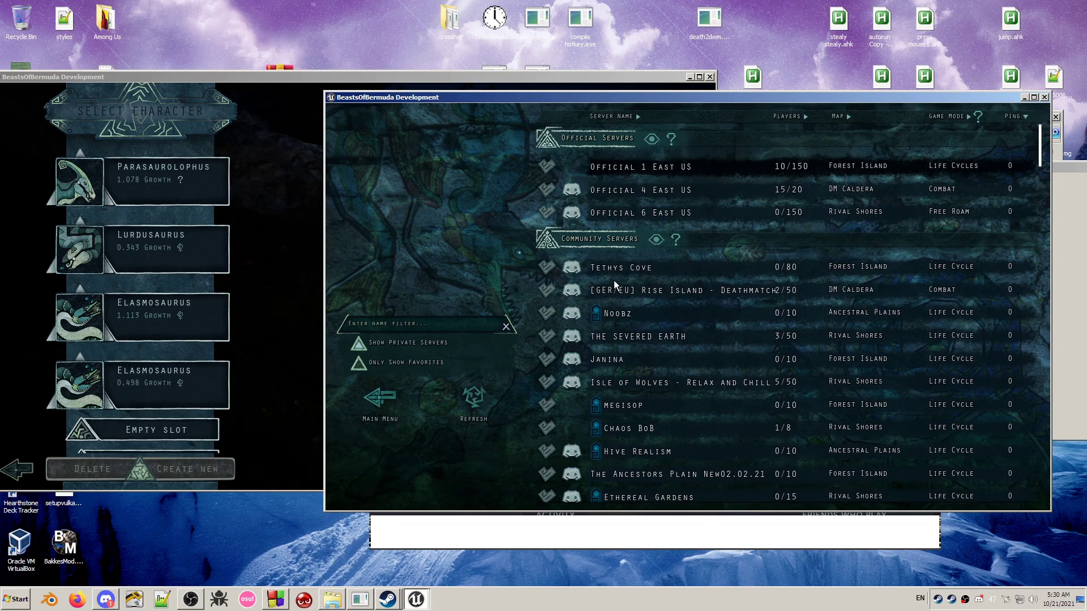
{"action": "key", "text": "F1"}
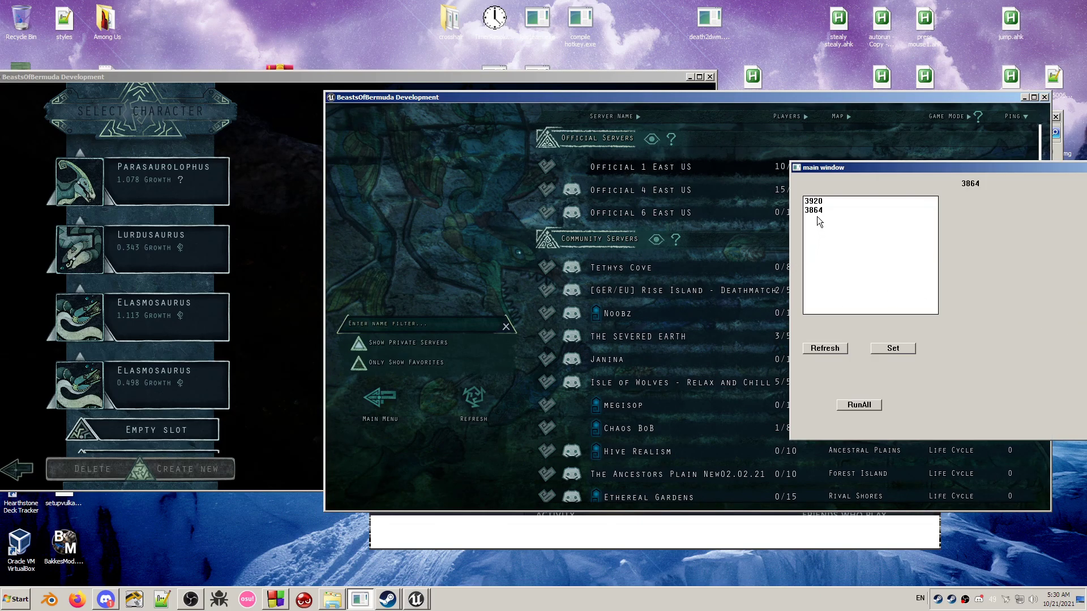
{"action": "left_click", "coordinate": [815, 202]}
{"action": "left_click", "coordinate": [894, 350]}
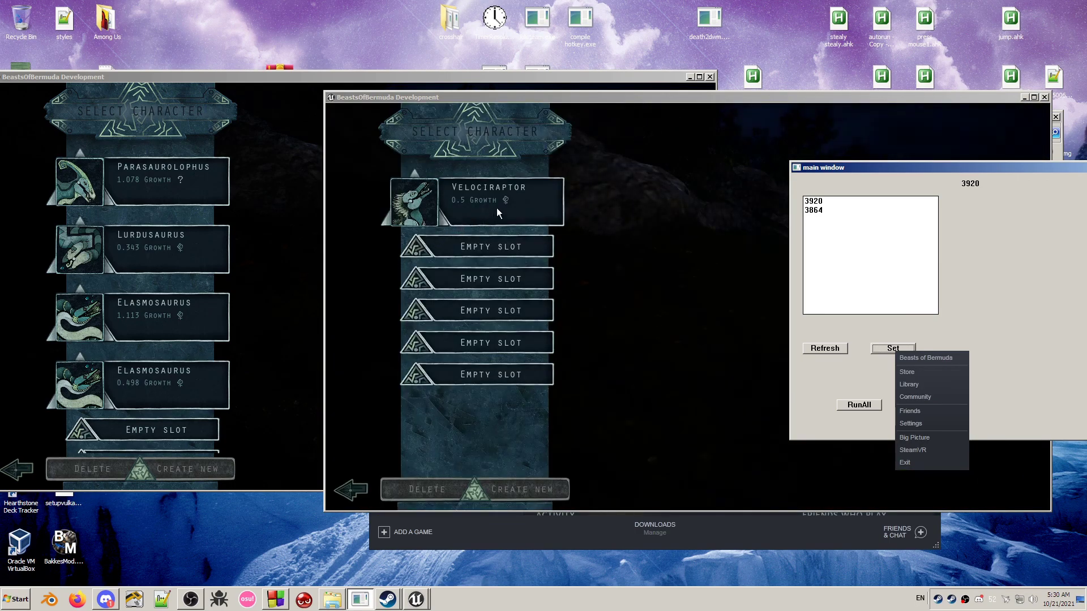
- Run the helper for all instances and spawn the Velociraptor in the right window
{"action": "left_click", "coordinate": [859, 406]}
{"action": "left_click", "coordinate": [464, 205]}
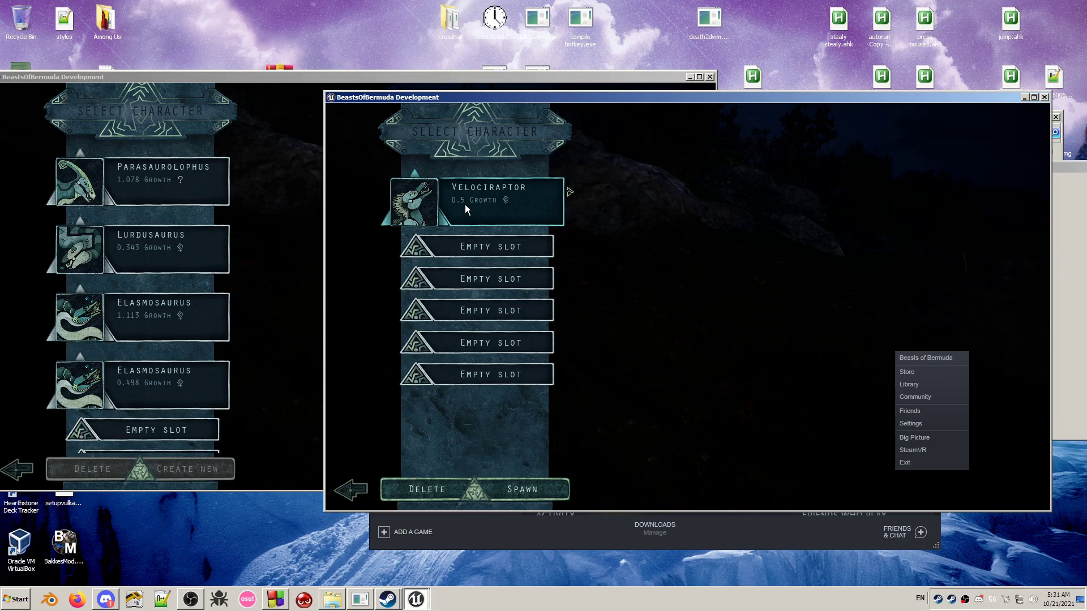
{"action": "left_click", "coordinate": [527, 487]}
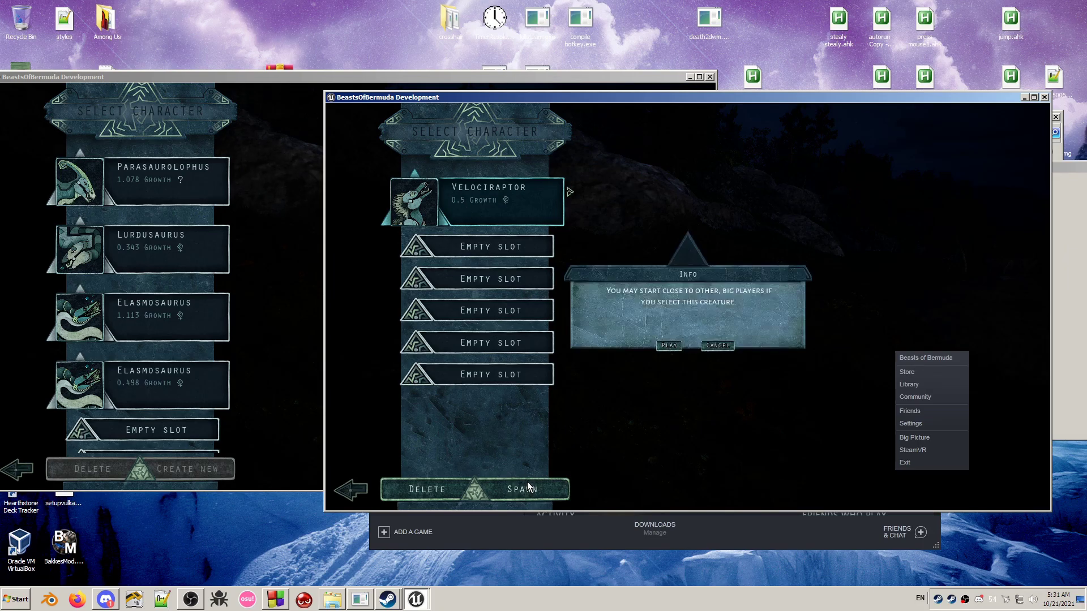
{"action": "left_click", "coordinate": [673, 349]}
- Spawn the Parasaurolophus in the left window, then switch over to OBS
{"action": "key", "text": "super"}
{"action": "left_click", "coordinate": [162, 178]}
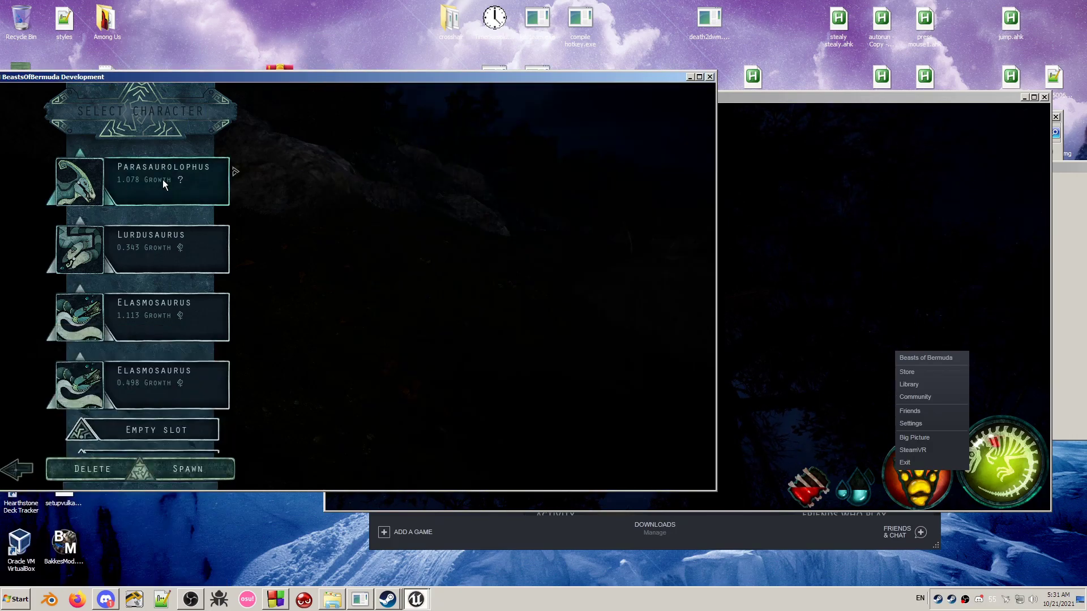
{"action": "left_click", "coordinate": [198, 465]}
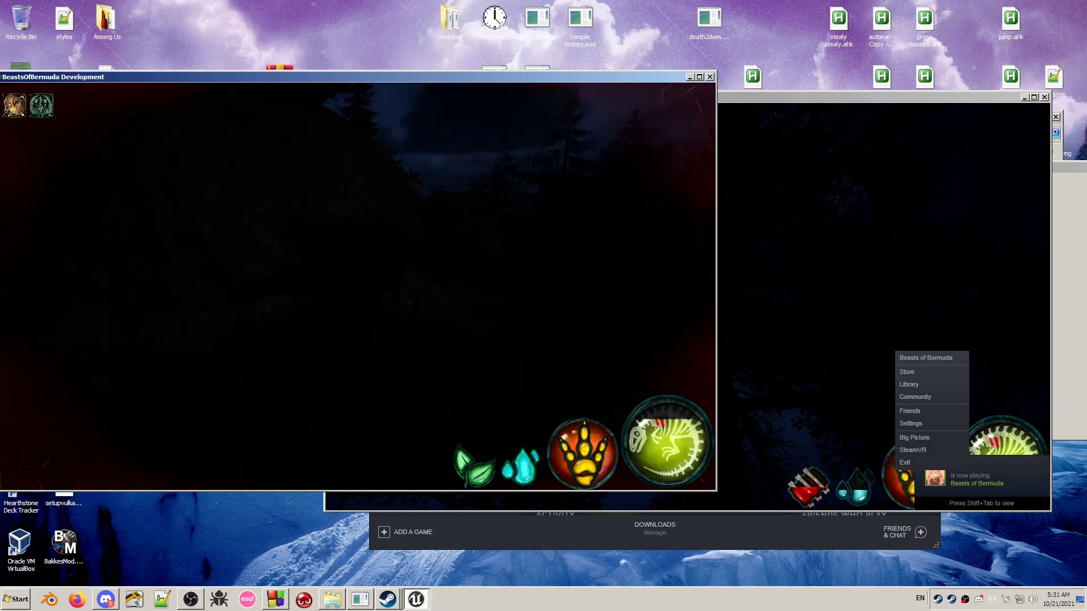
{"action": "key", "text": "alt+Tab"}
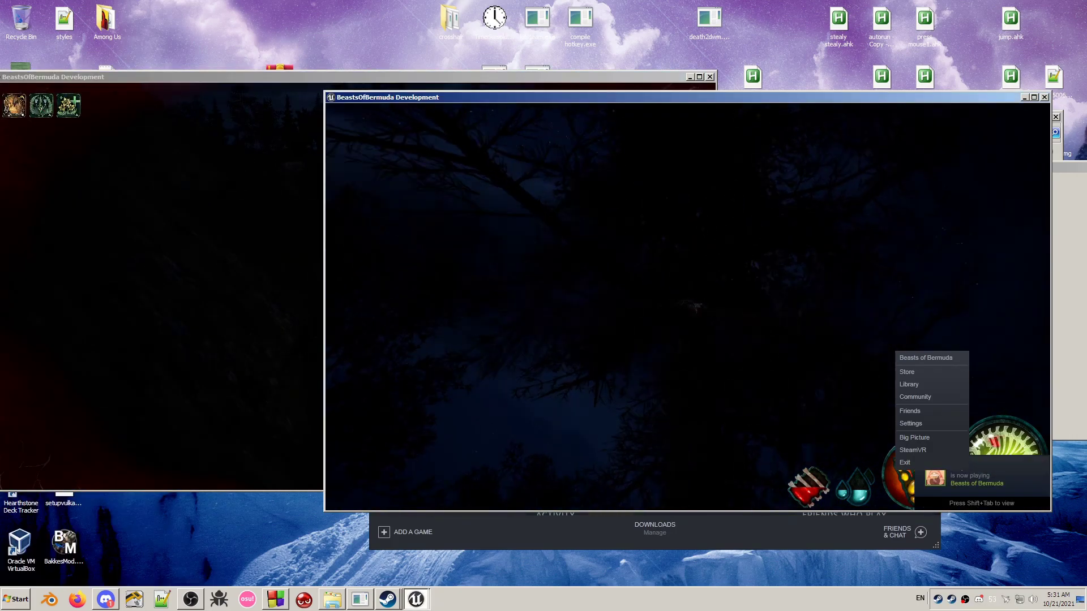
{"action": "key", "text": "alt+Tab"}
{"action": "key", "text": "alt+Tab"}
{"action": "key", "text": "alt+Tab"}
{"action": "key", "text": "alt+Tab"}
{"action": "key", "text": "alt+Tab"}
{"action": "key", "text": "alt+Tab"}
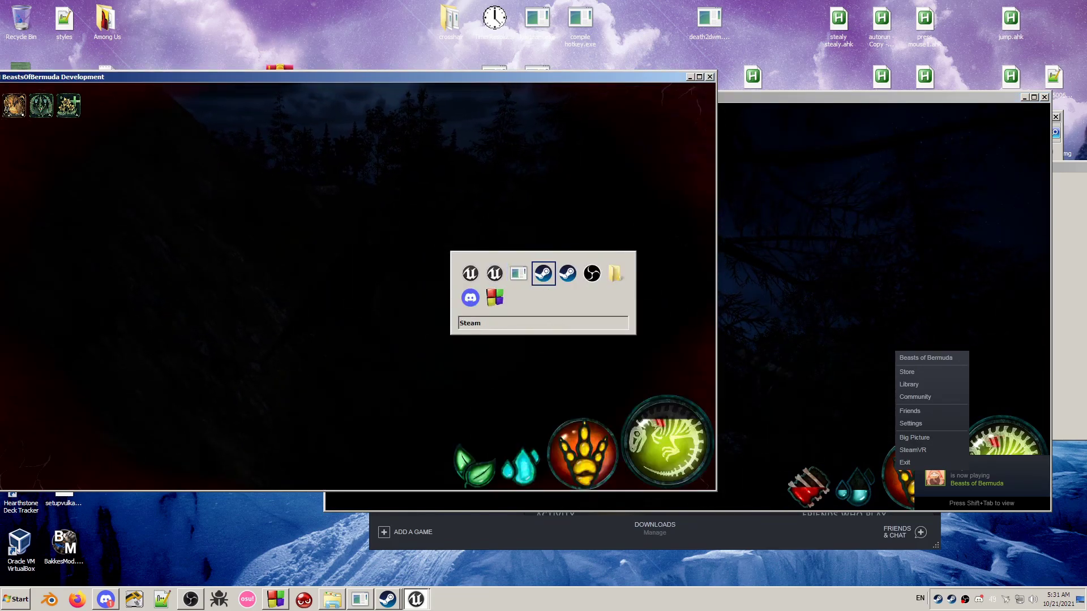